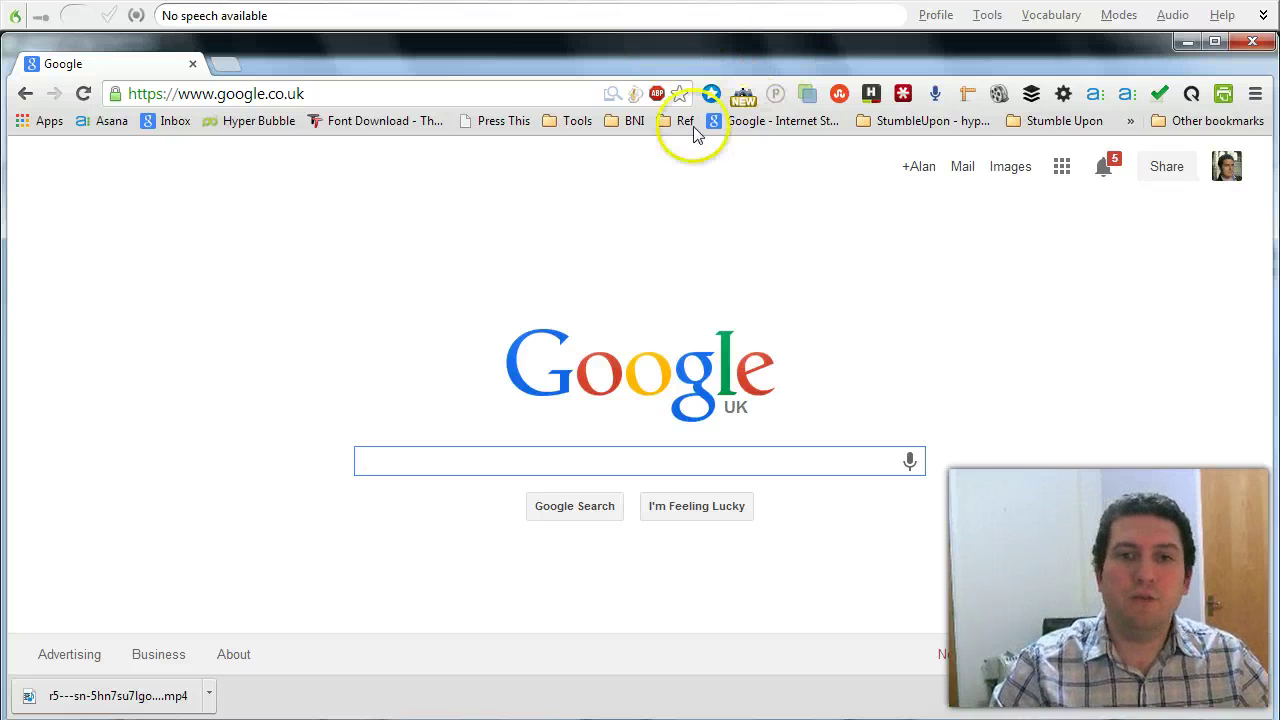
Open the Popchrom options page and find the ln abbreviation in the text list.
click(636, 94)
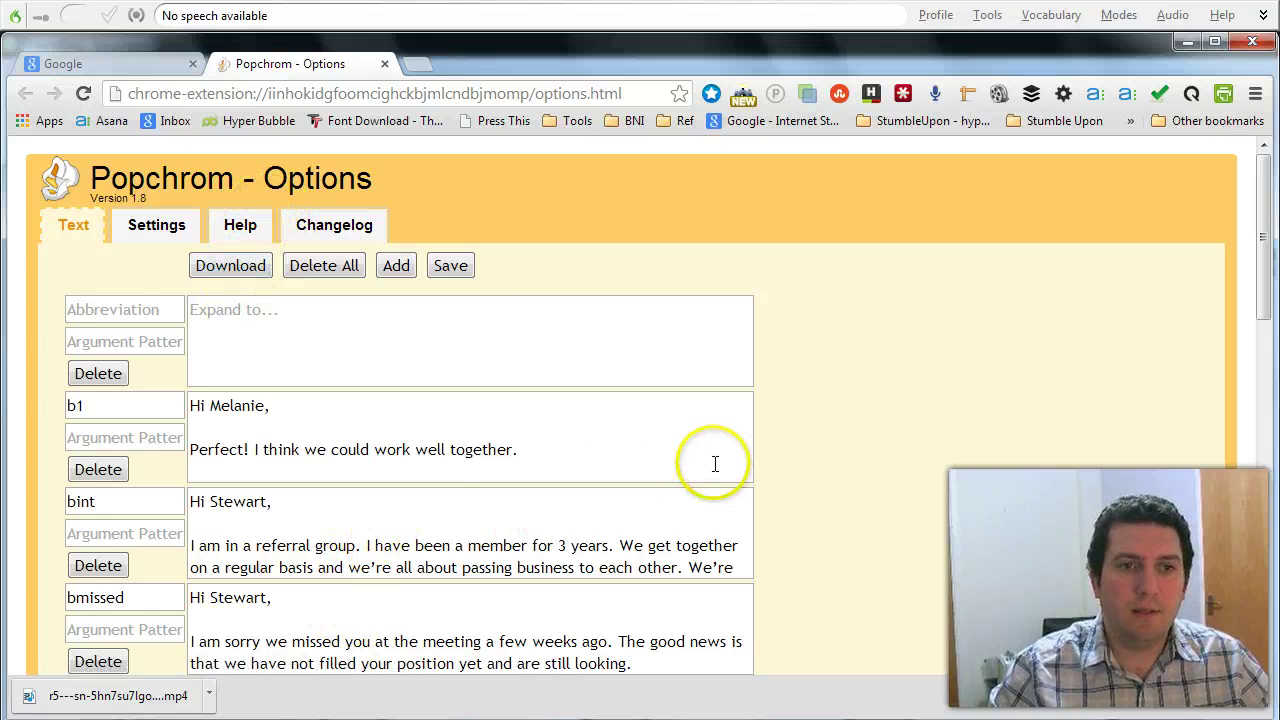
scroll(714, 460, down, 5)
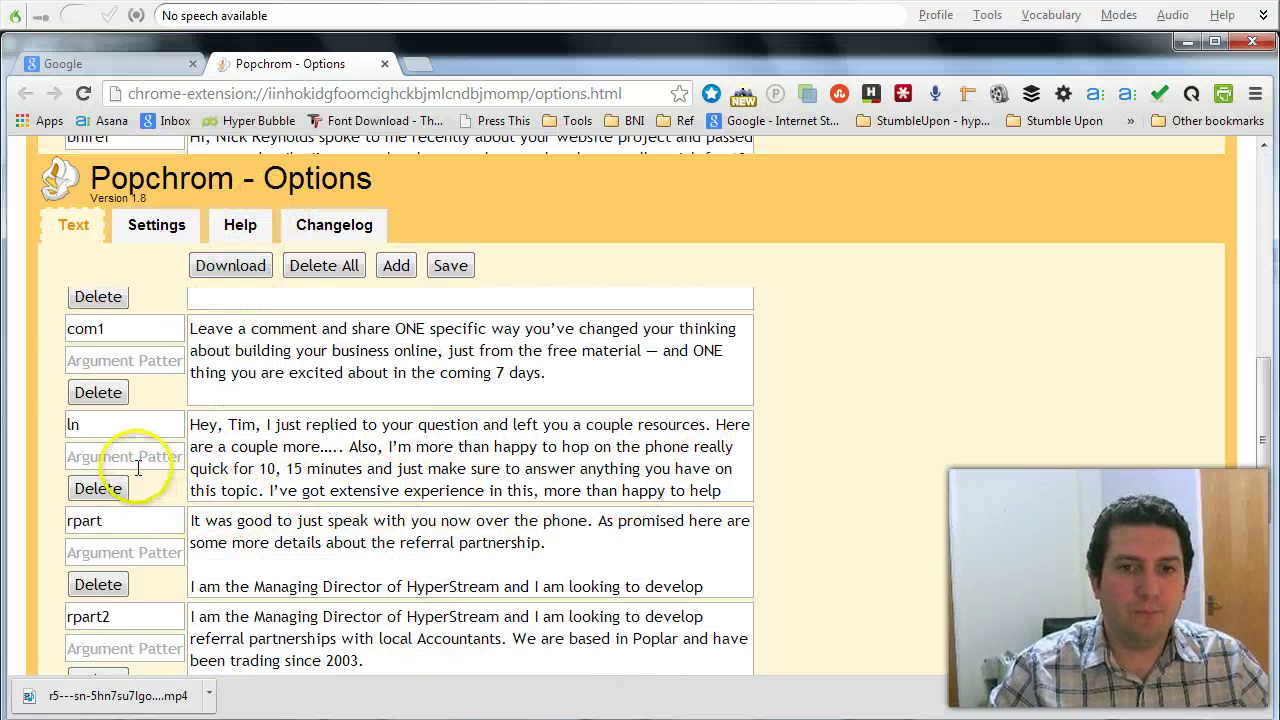
click(97, 425)
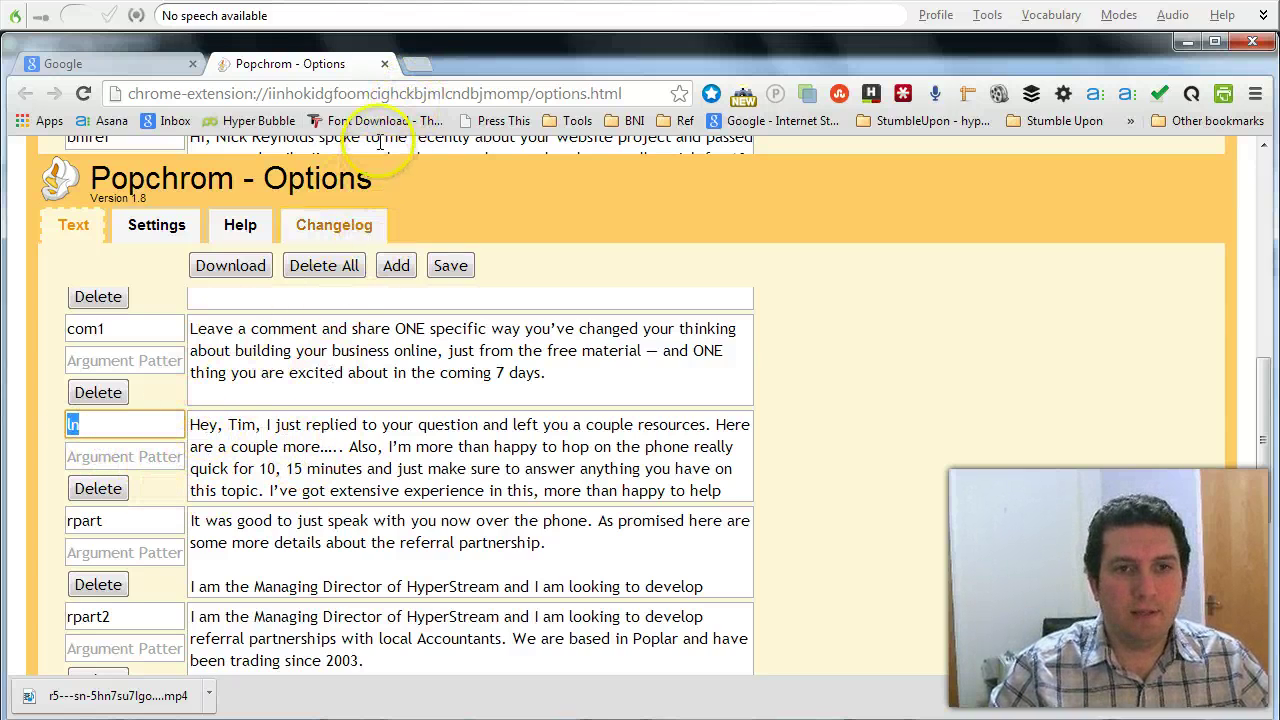
Open linkedin.com in a new tab and expand the ln abbreviation in the update box.
click(421, 71)
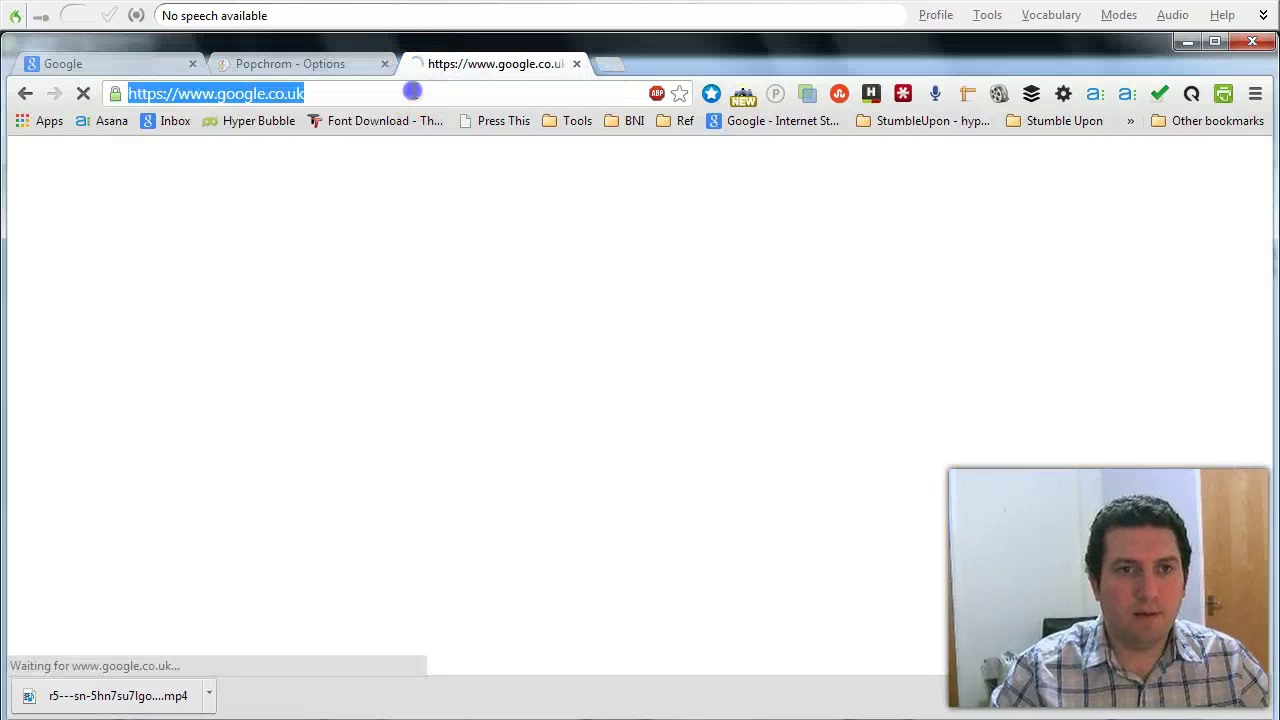
text(linkedin.com)
key(Return)
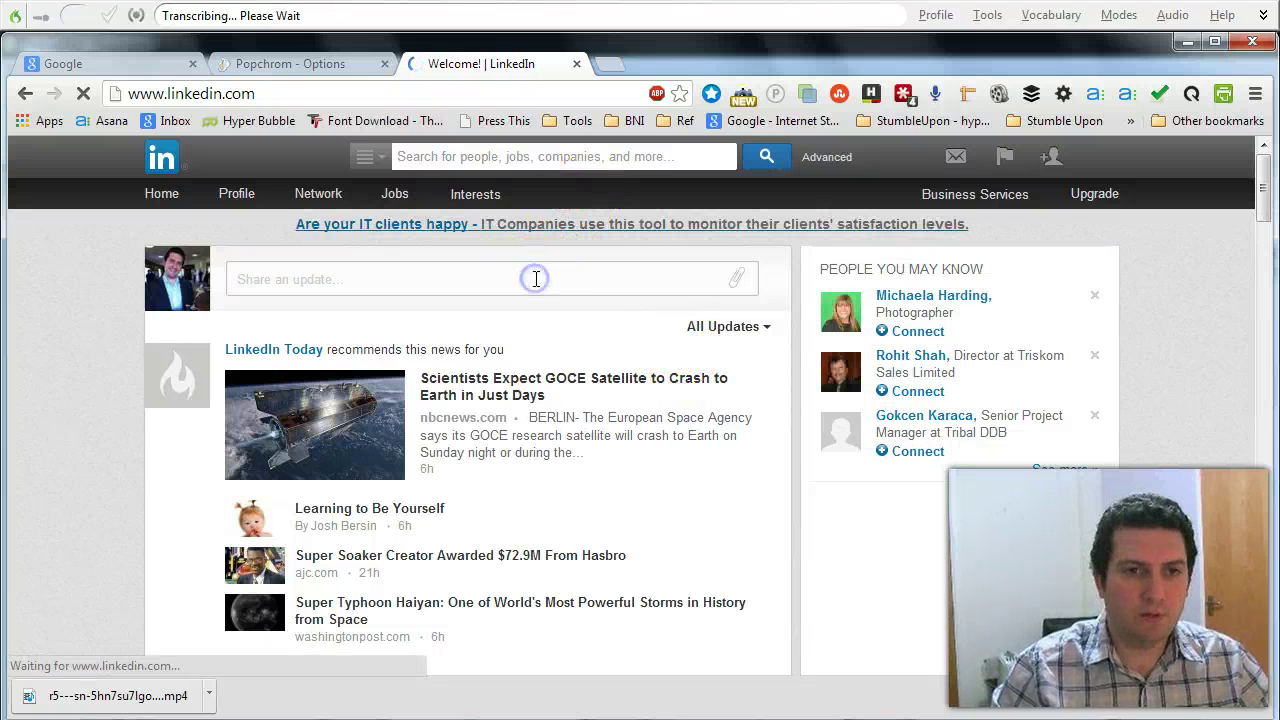
click(536, 279)
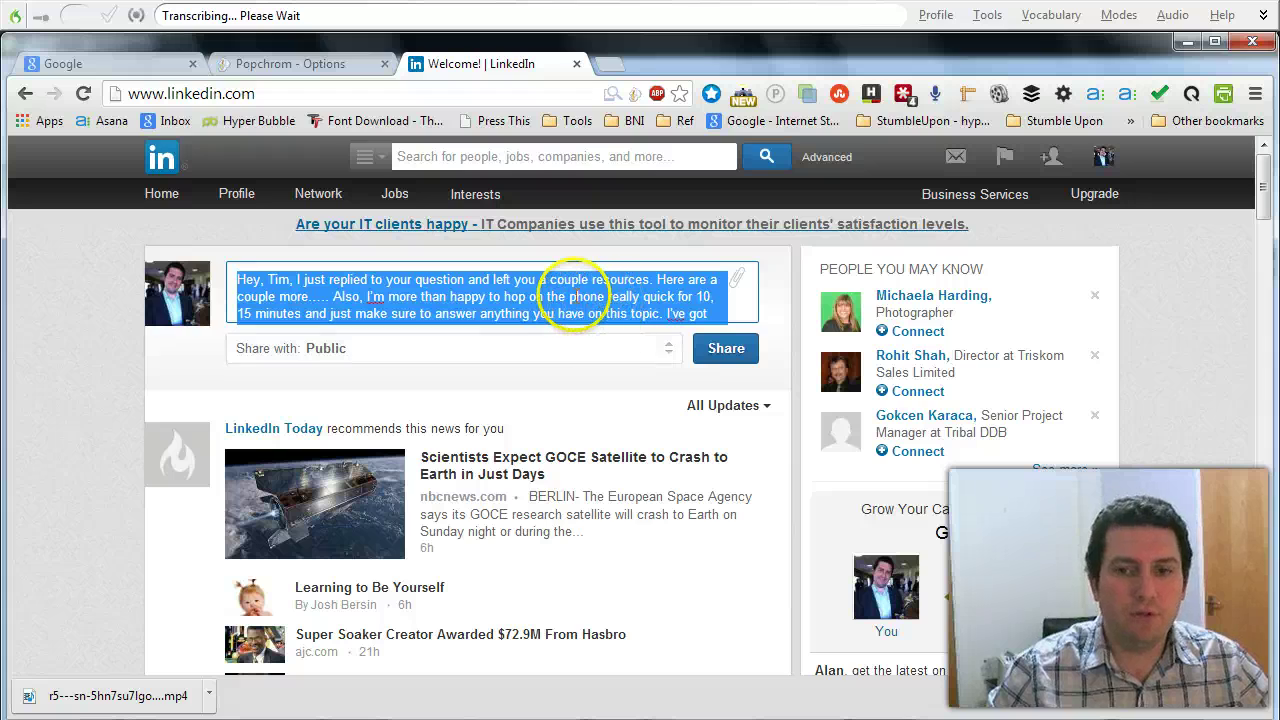
click(561, 296)
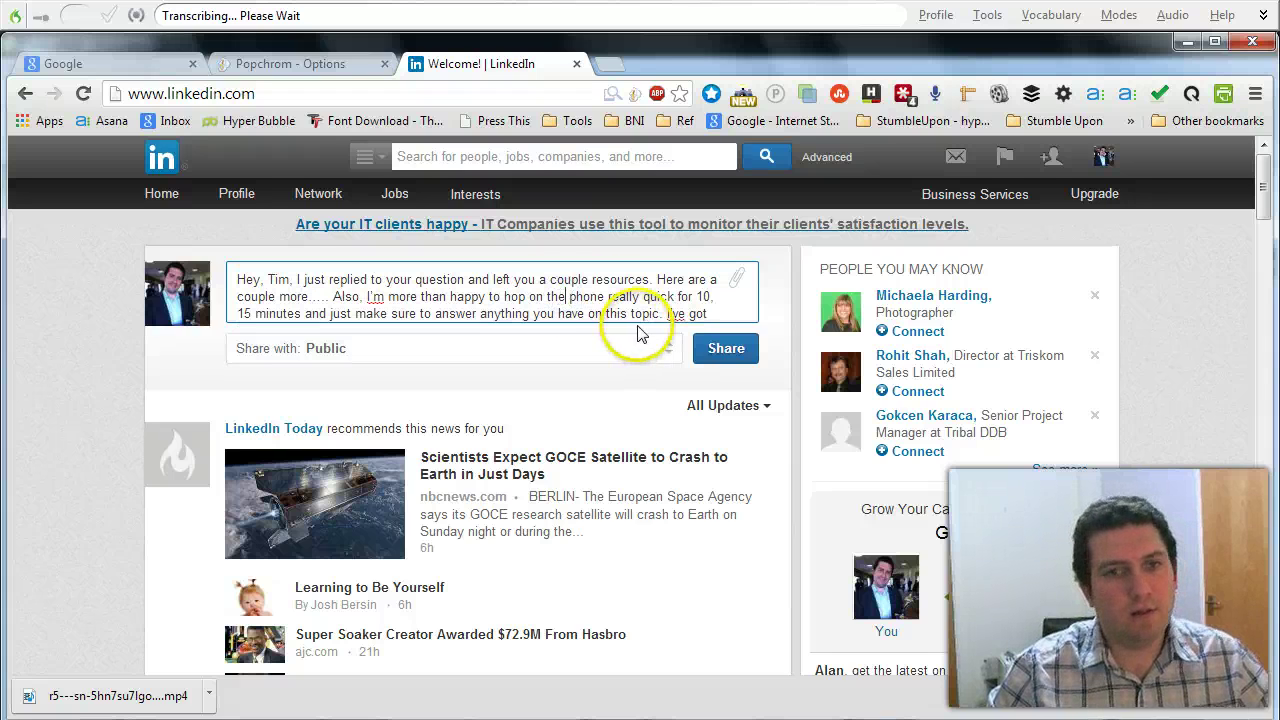
Delete all of the expanded text from the LinkedIn update box.
drag(643, 313, 122, 230)
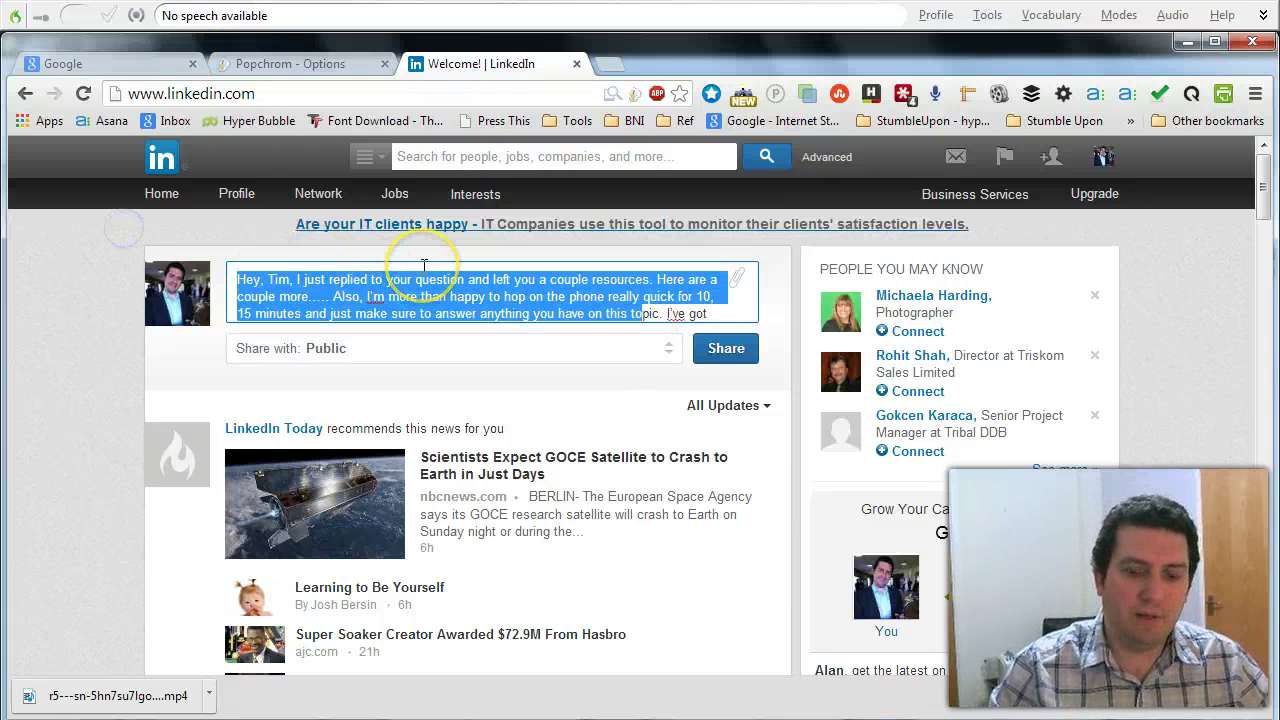
key(Delete)
key(Delete)
key(Delete)
key(Delete)
key(Delete)
key(Delete)
key(Delete)
key(Delete)
key(Delete)
key(Delete)
key(Delete)
key(Delete)
key(Delete)
key(Delete)
key(Delete)
key(Delete)
key(Delete)
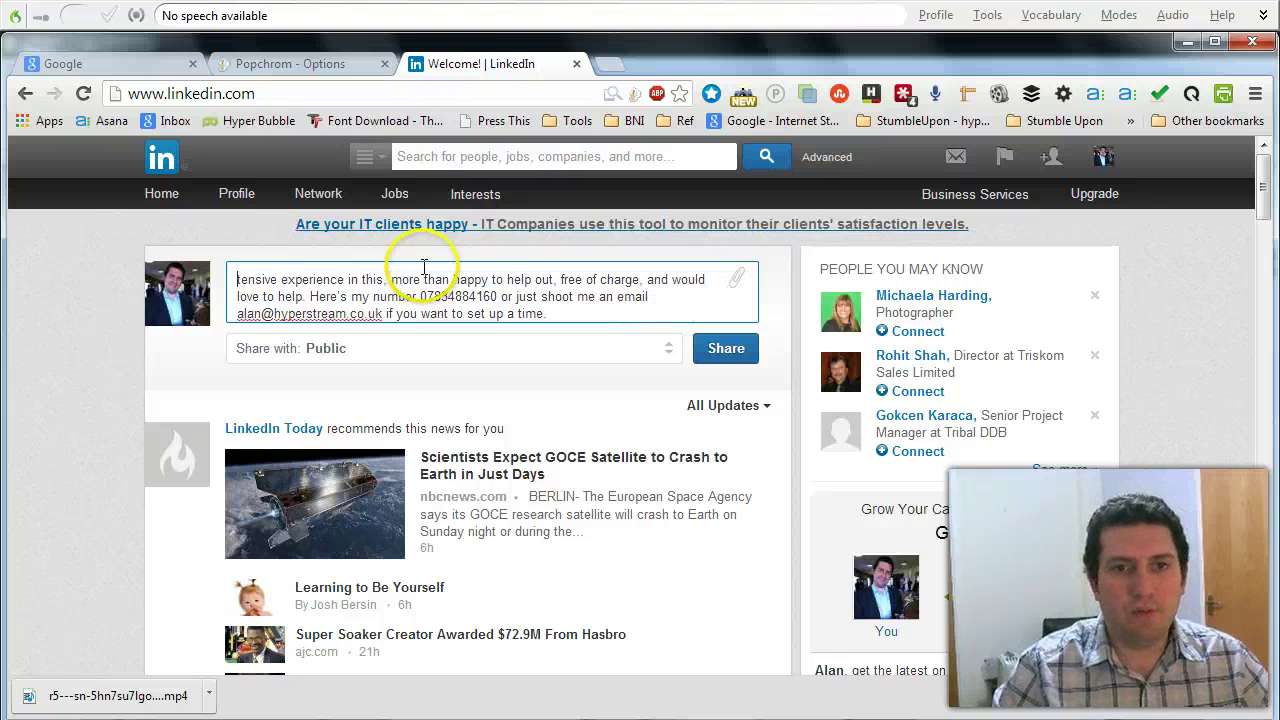
drag(418, 279, 72, 196)
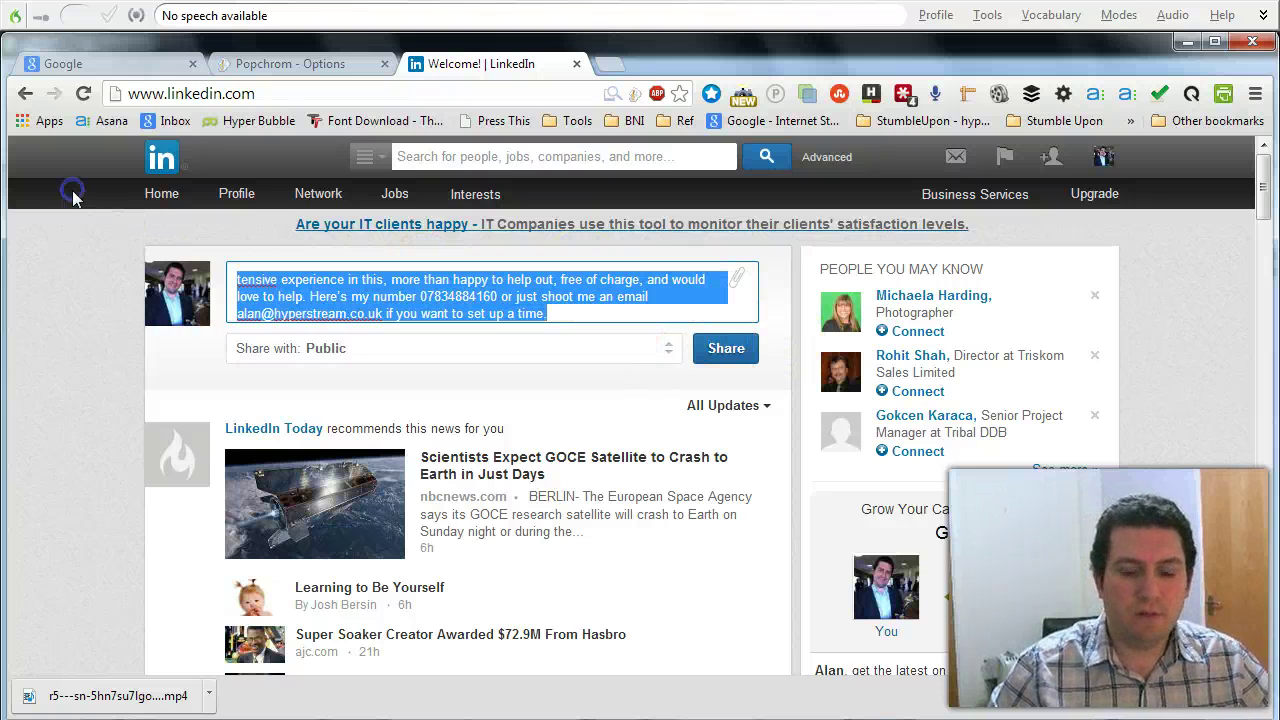
key(Delete)
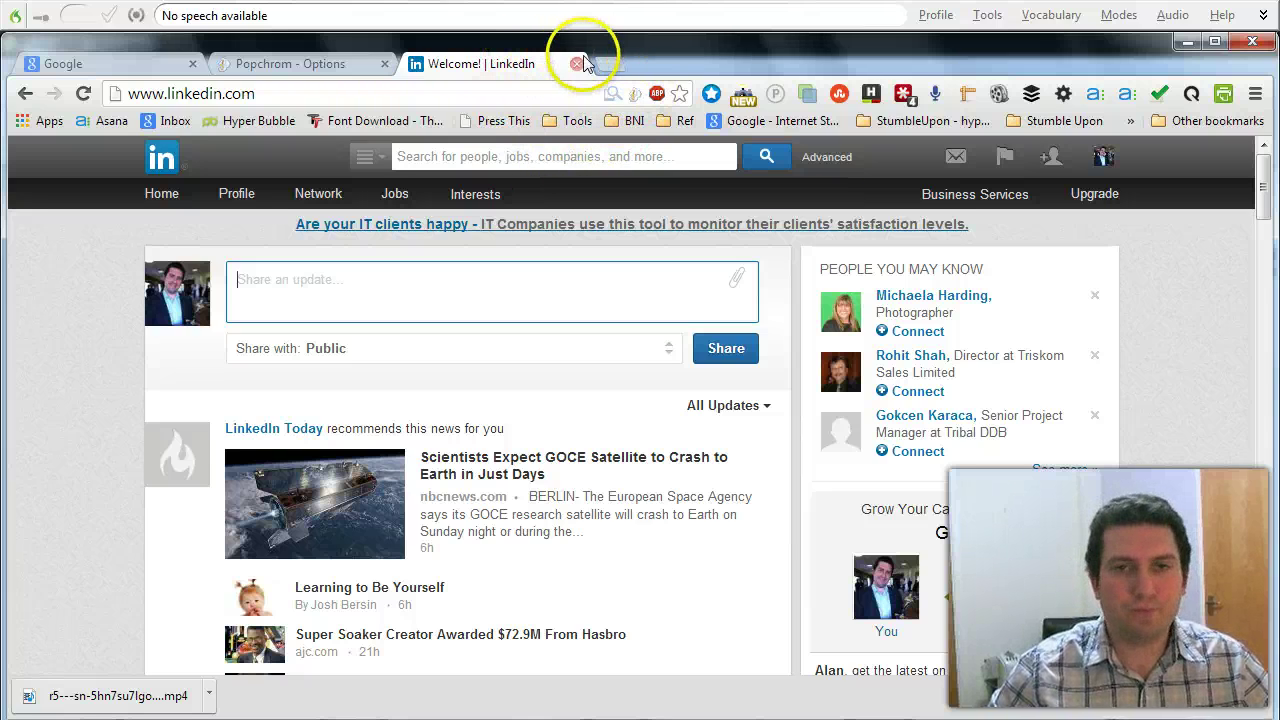
Search Google for popchrom in a new tab, view its Chrome Web Store listing and close the listing.
click(315, 66)
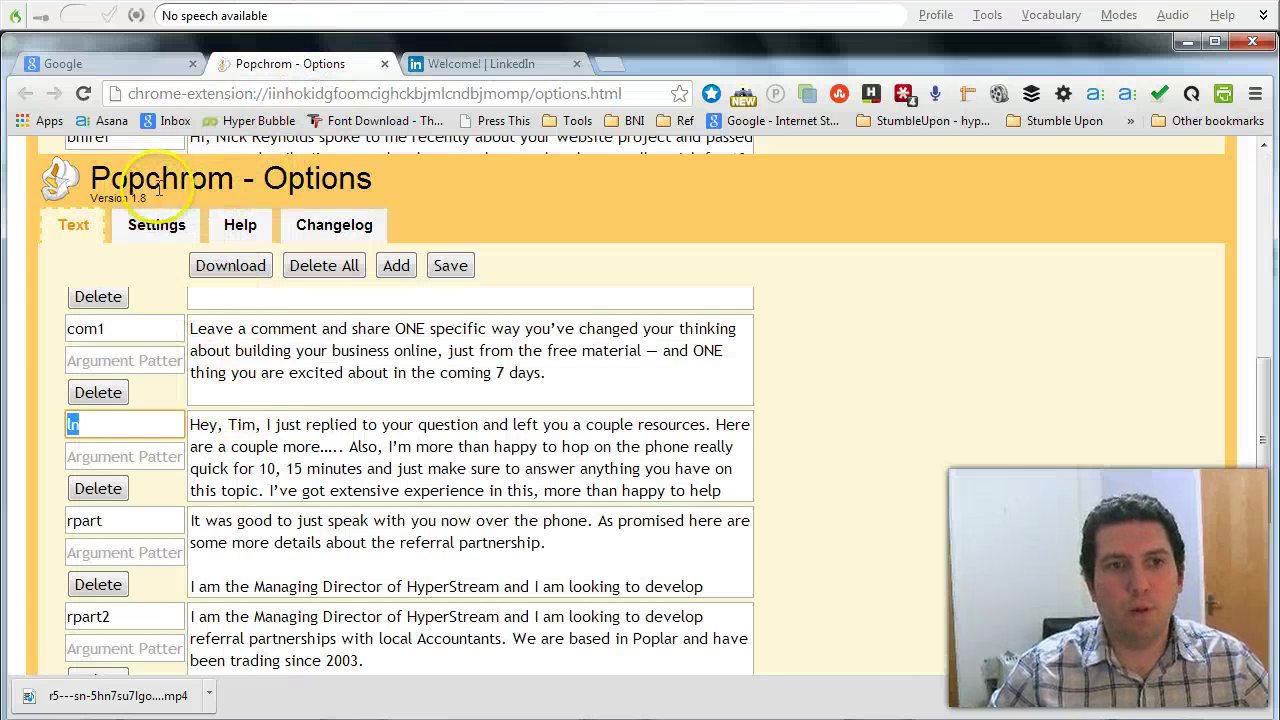
click(608, 66)
text(google.co.uk)
key(Return)
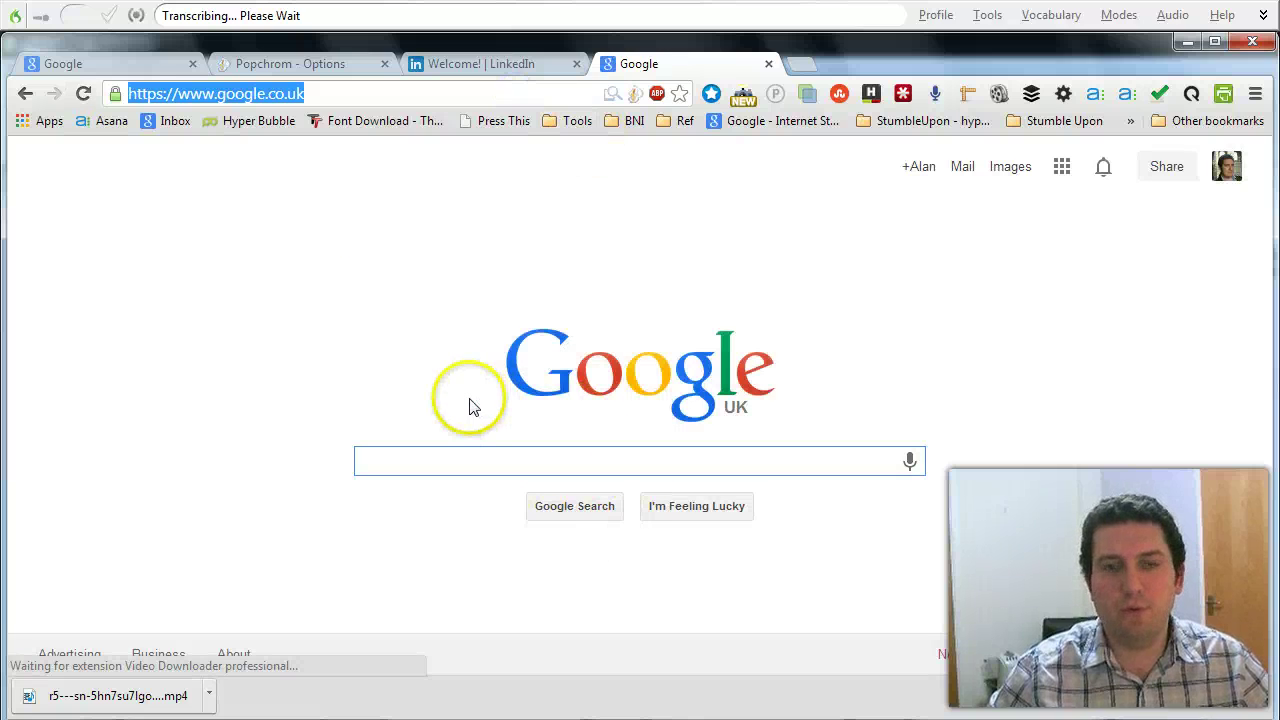
click(459, 460)
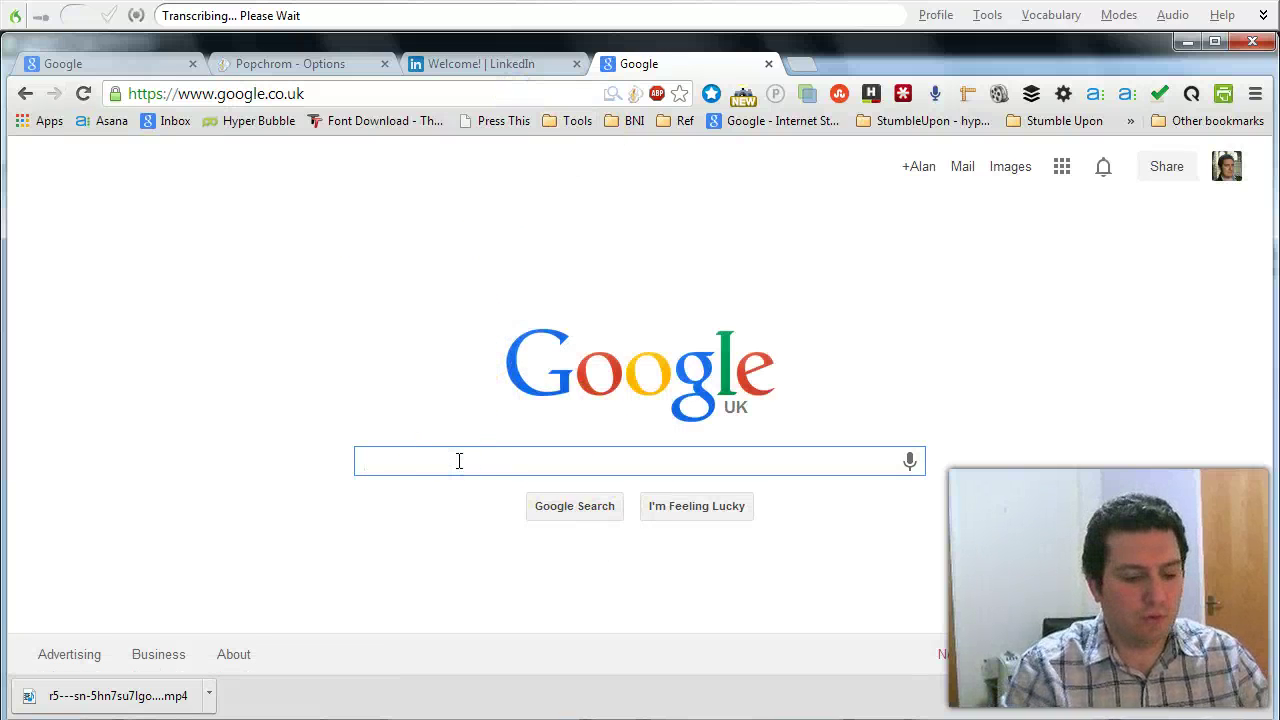
text(pop)
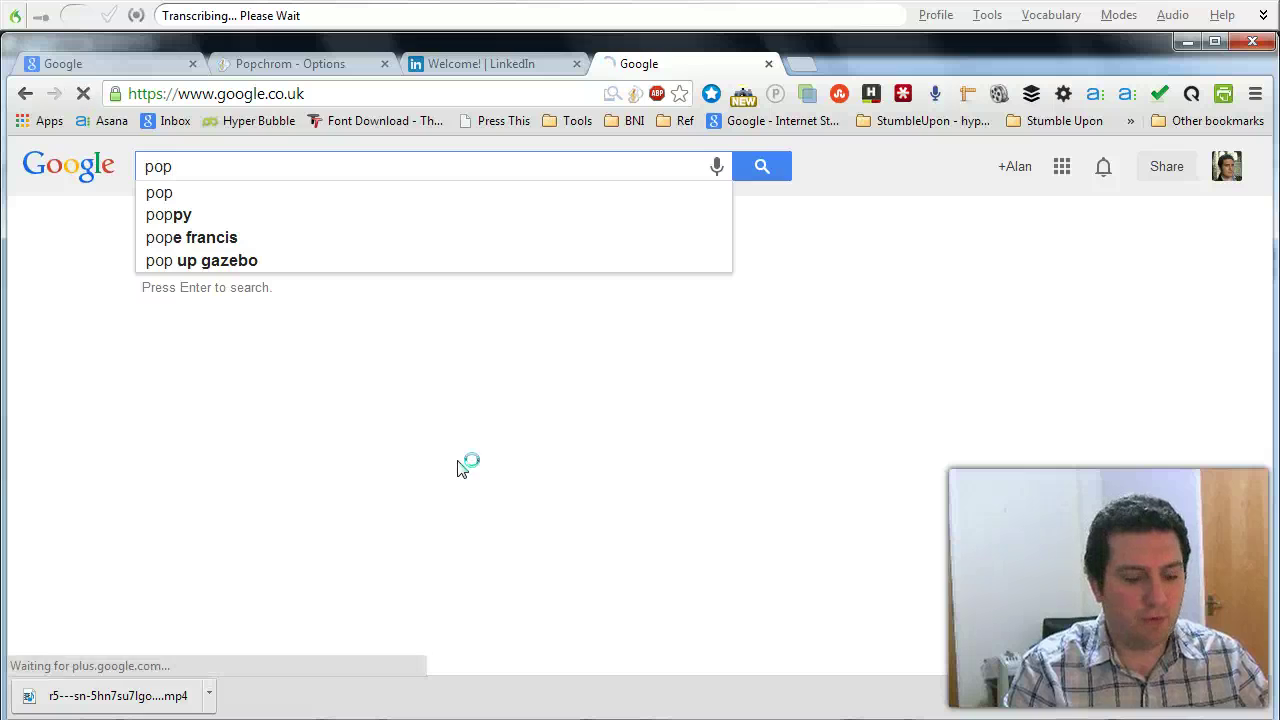
text(chorm)
key(Return)
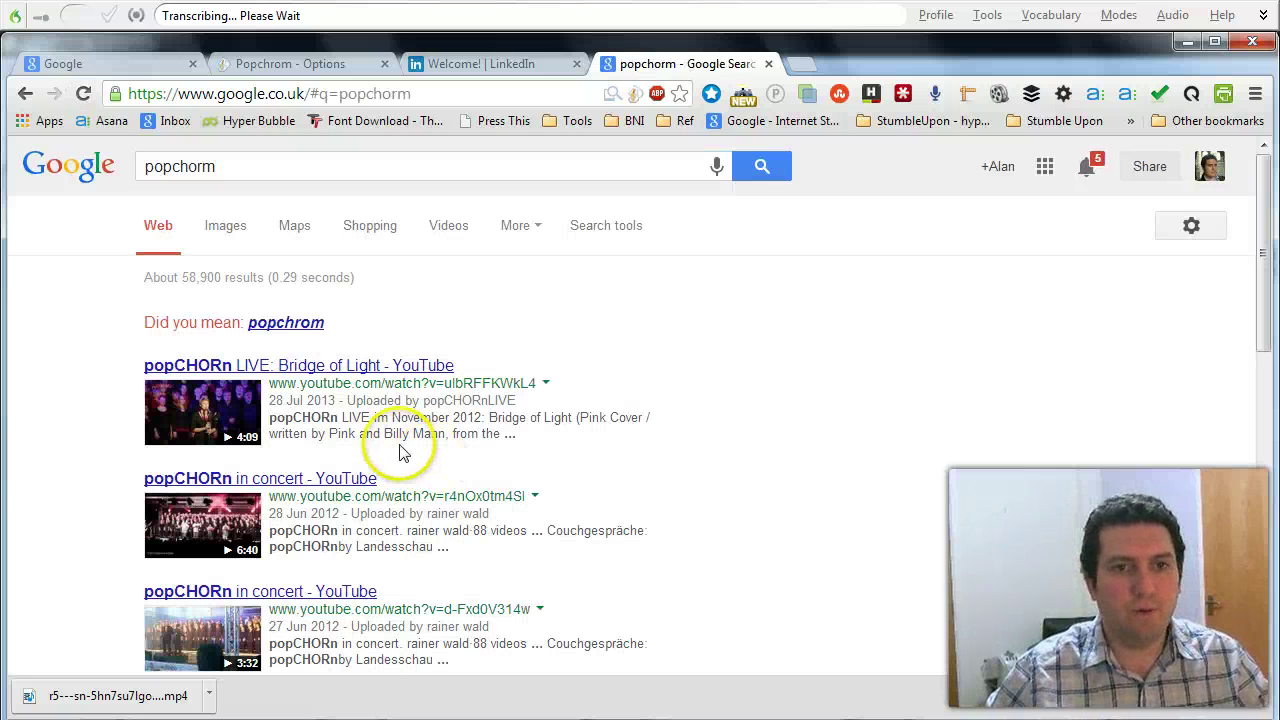
click(290, 330)
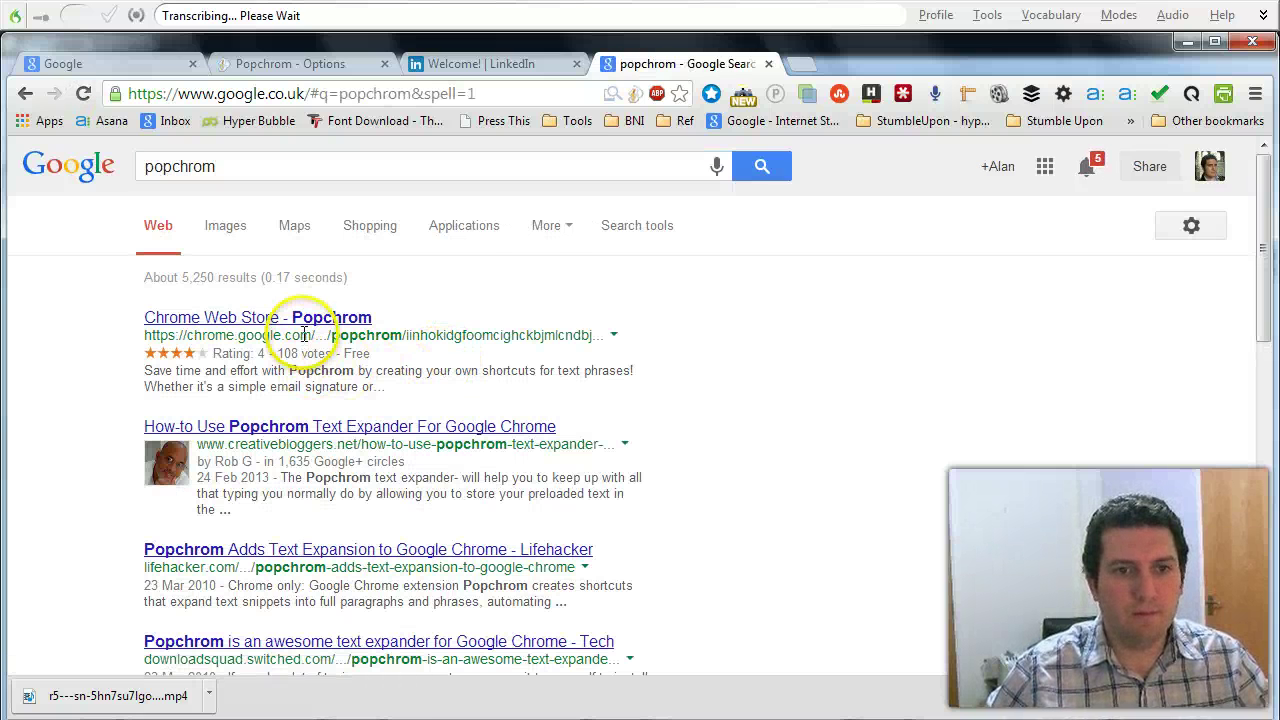
click(325, 320)
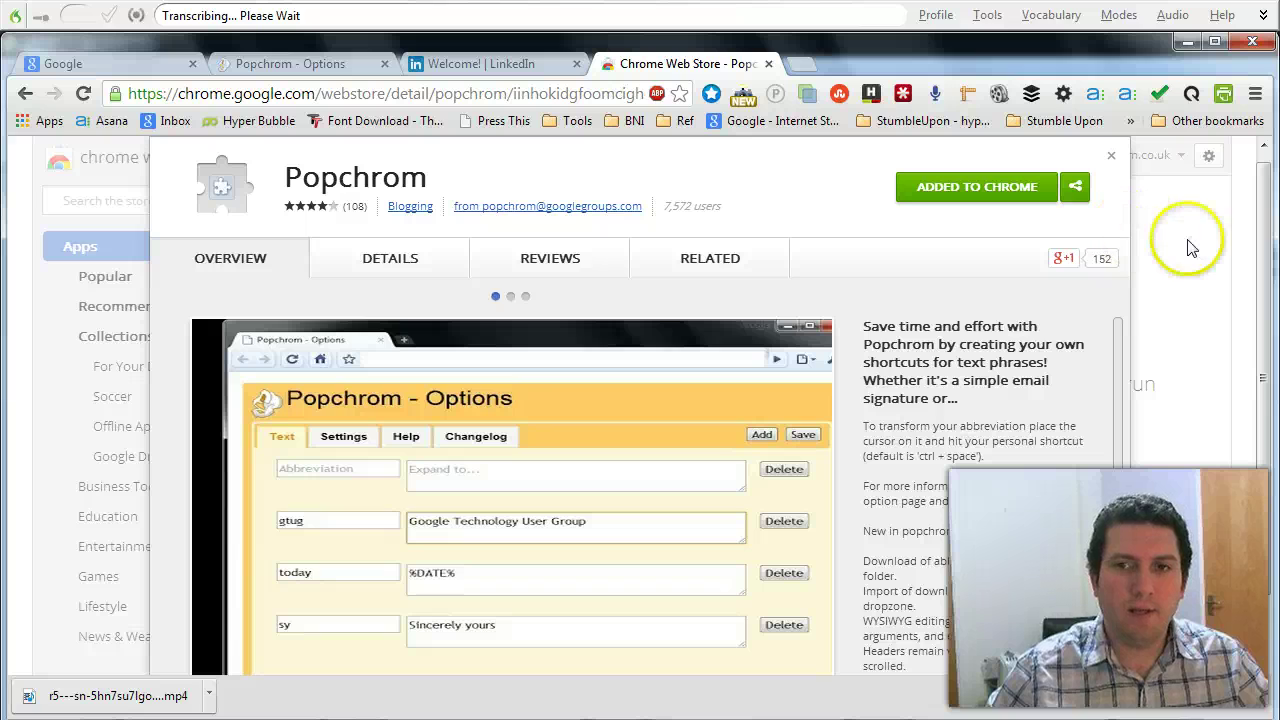
click(1215, 257)
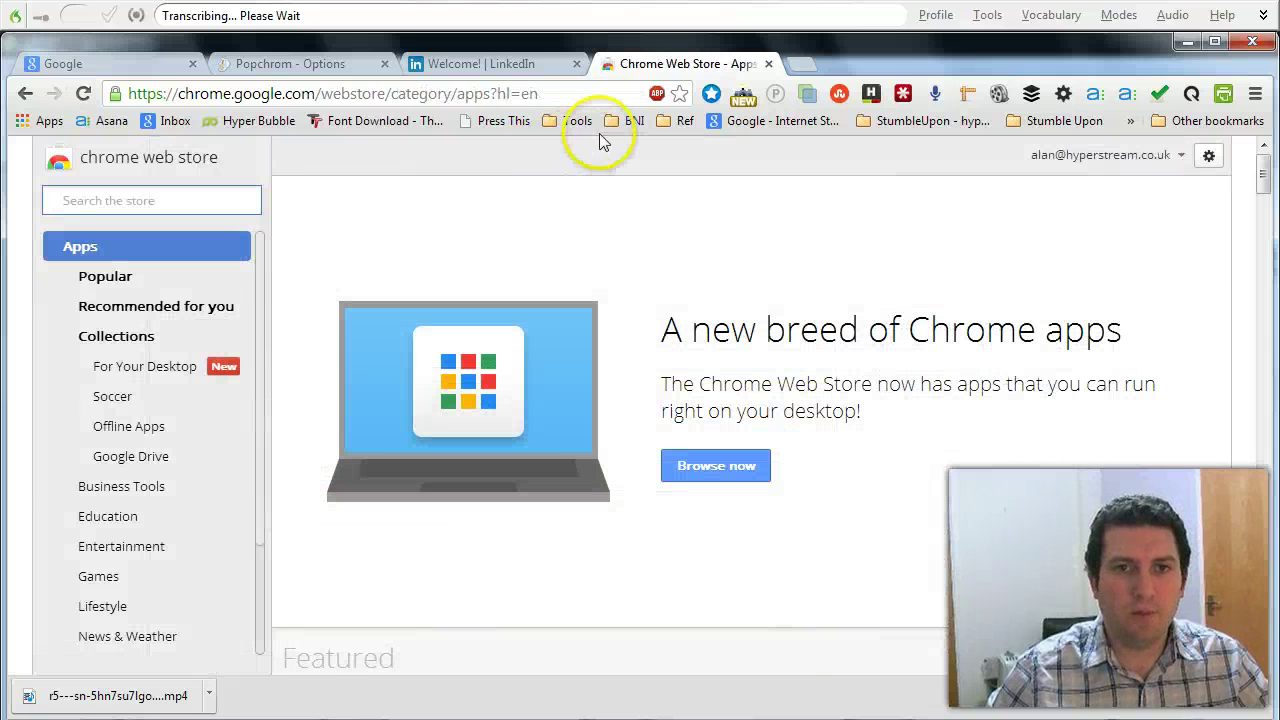
Open another Google tab, close the existing Popchrom options tab and reopen the extension's options page.
click(802, 63)
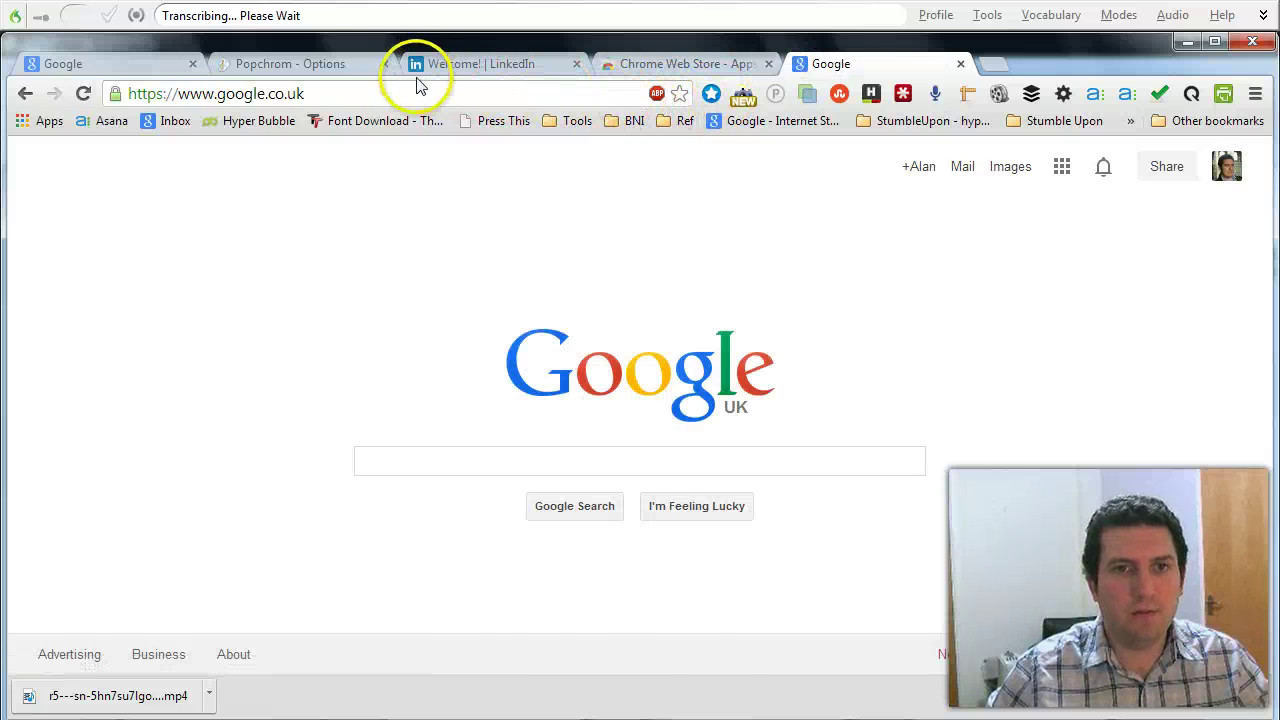
click(333, 66)
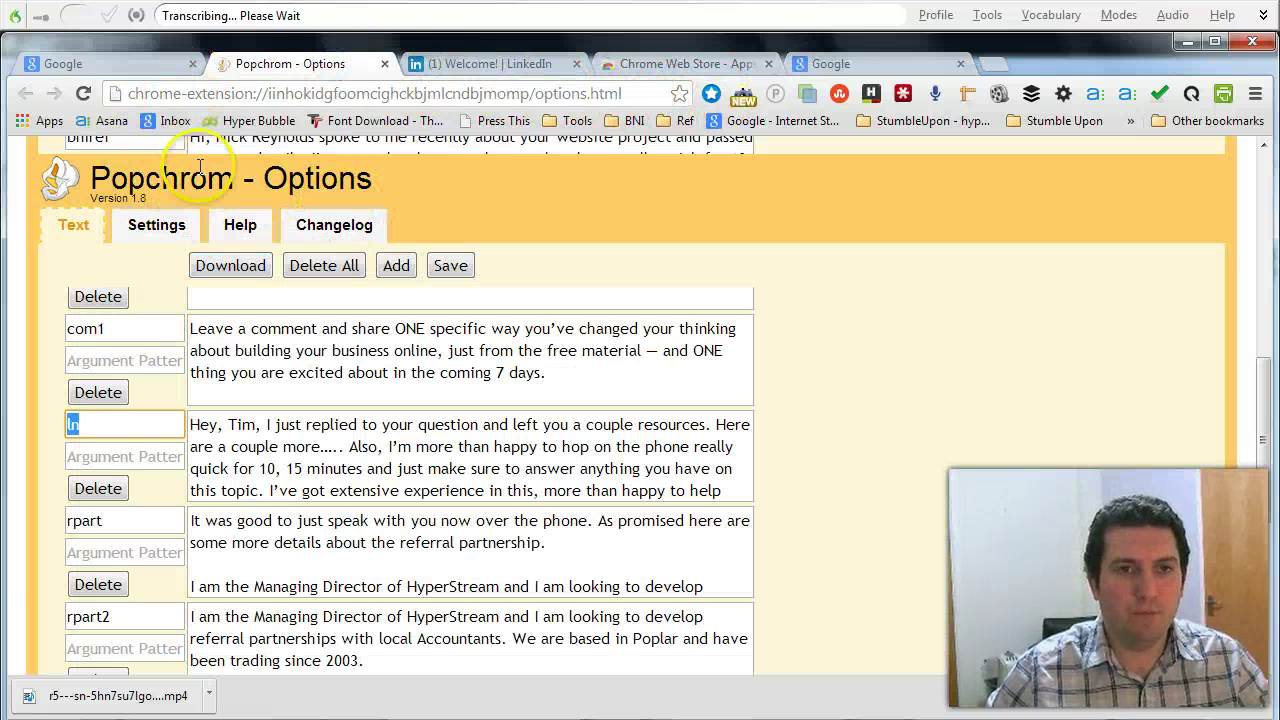
click(384, 63)
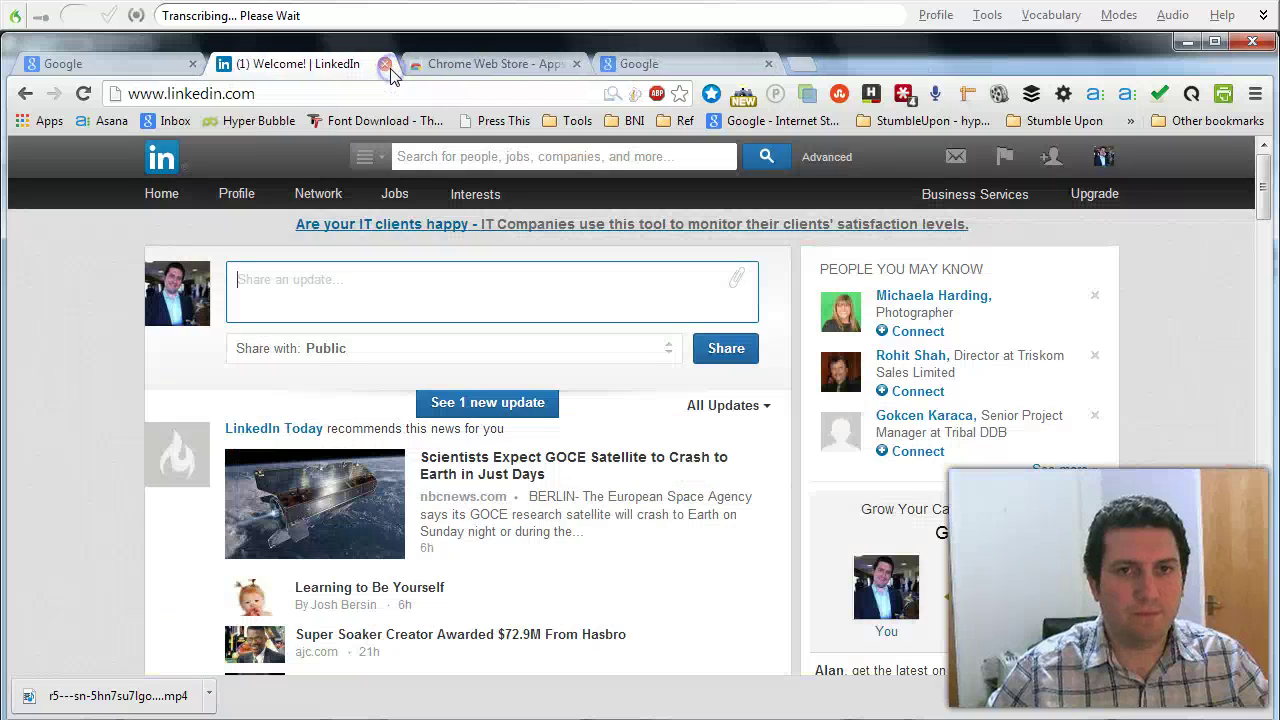
click(636, 95)
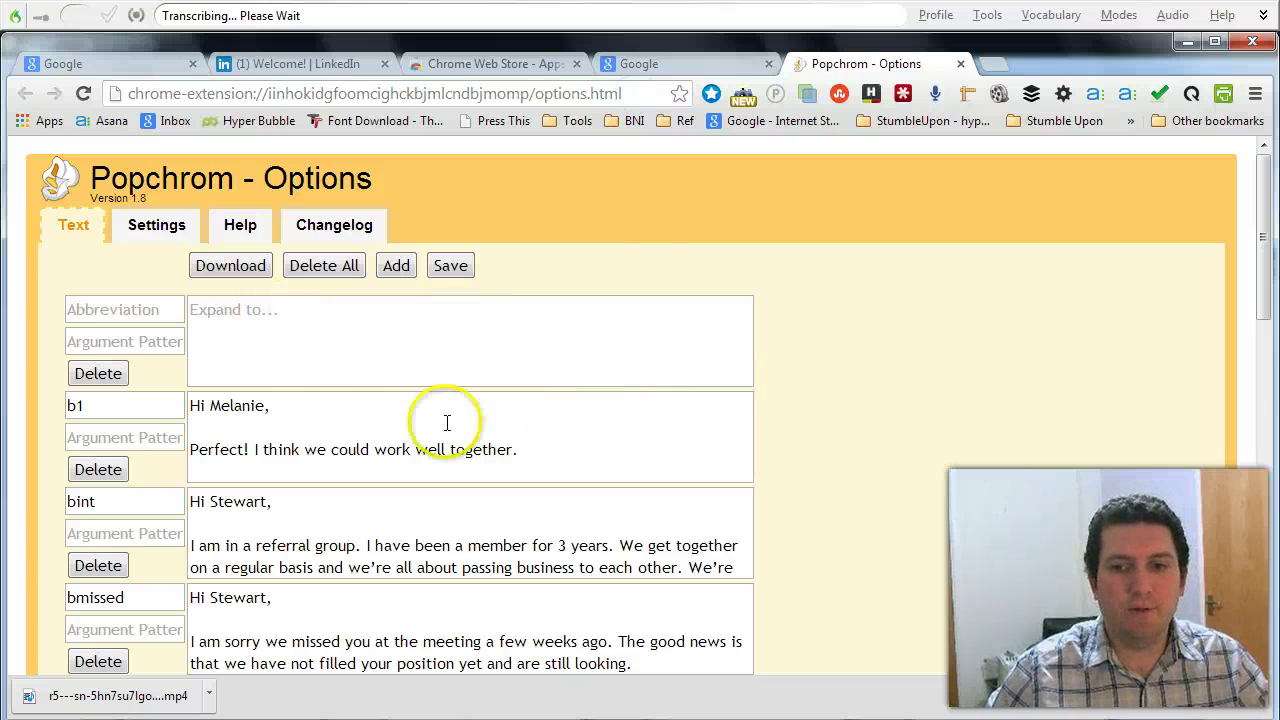
Add the abbreviation 1 with the expansion "hashkasdhkjhf fkjjkfdkjahfjkhkjf" and save it.
click(123, 306)
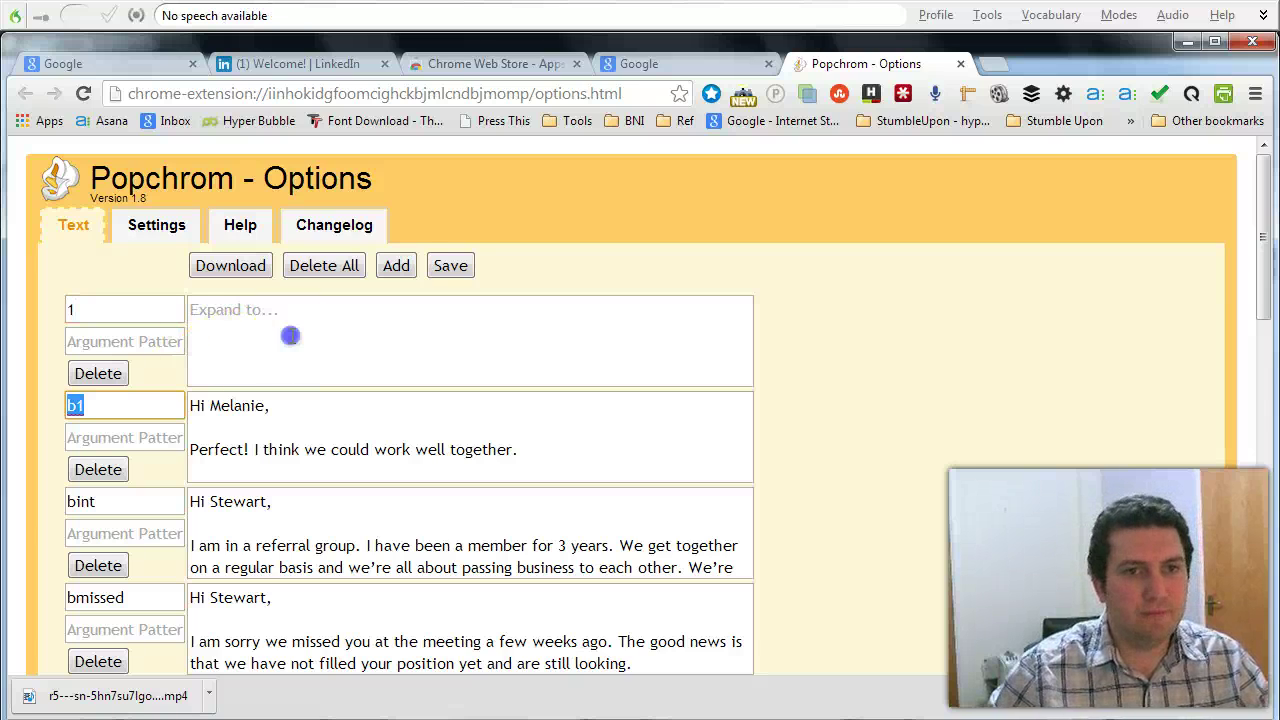
click(290, 336)
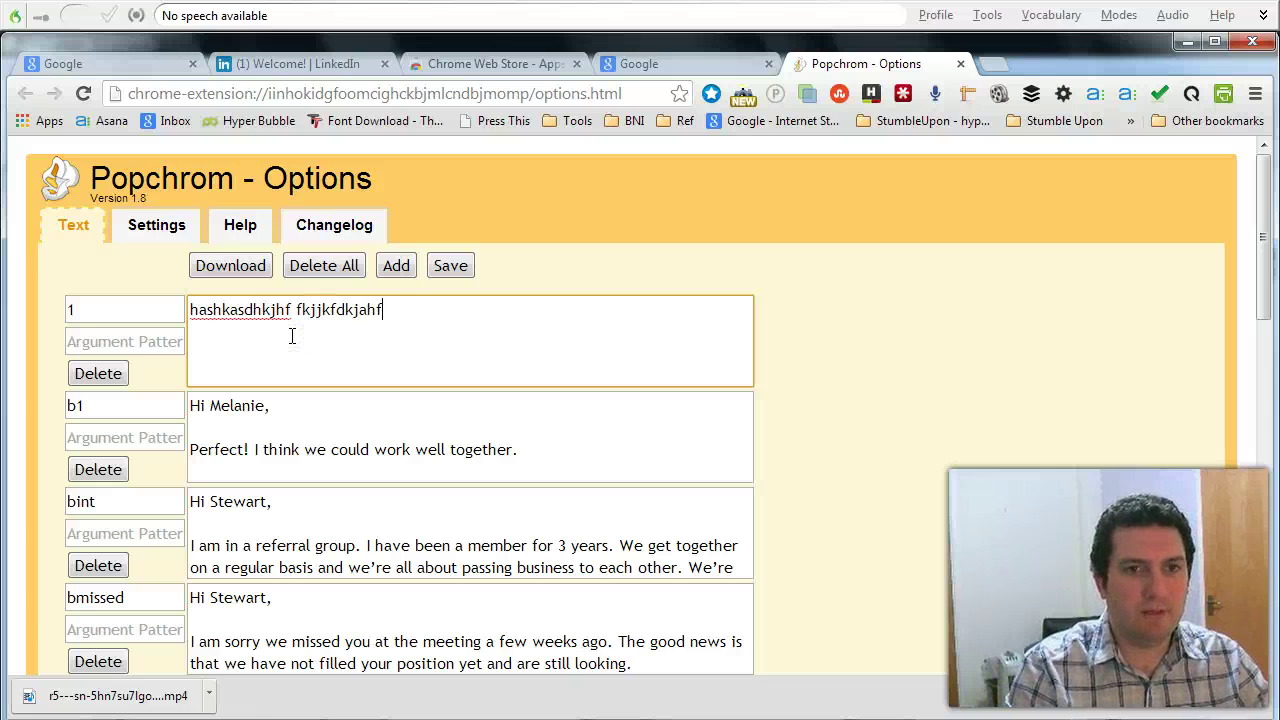
click(447, 268)
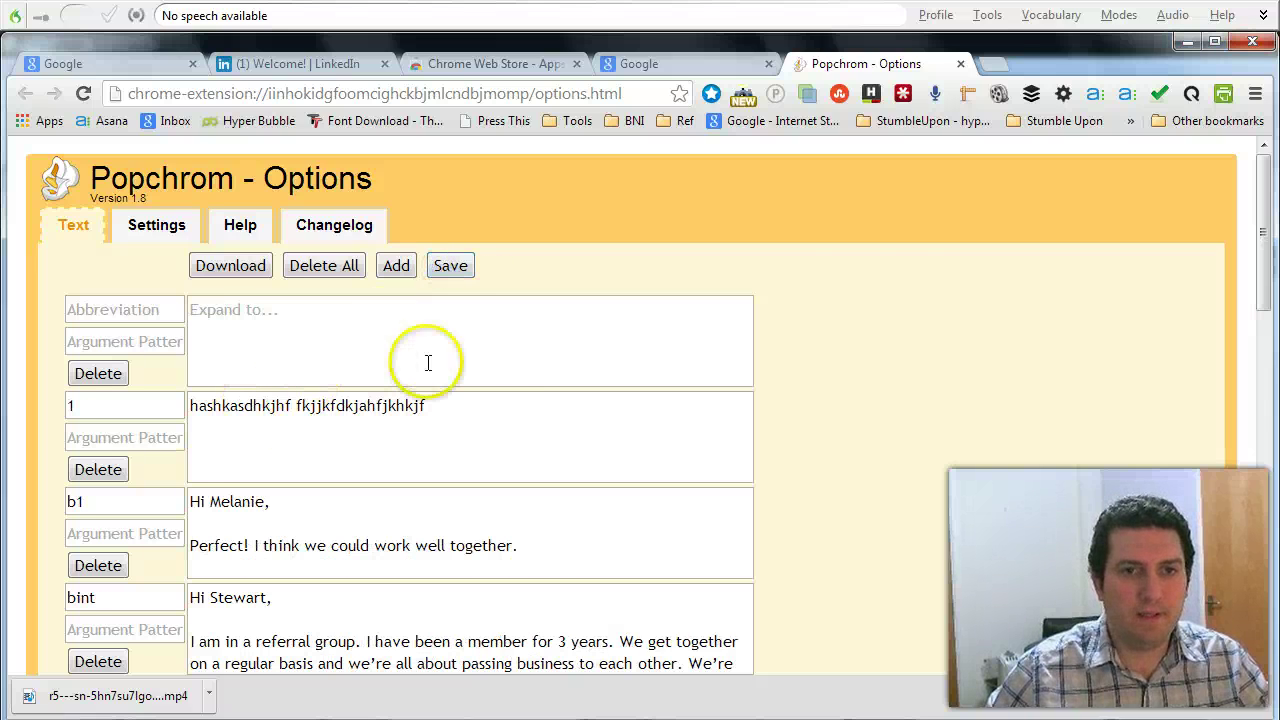
Open a new Google tab and expand the abbreviation 1 in the page's search box.
click(994, 63)
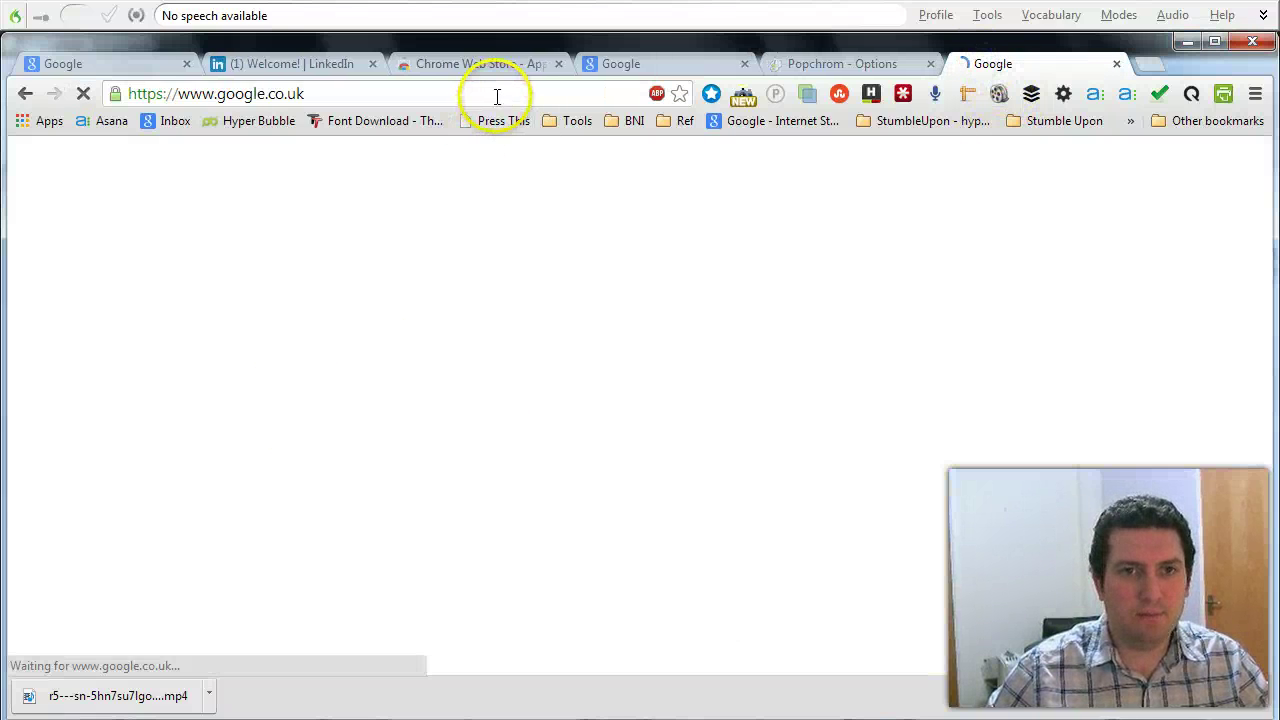
click(494, 95)
text(1)
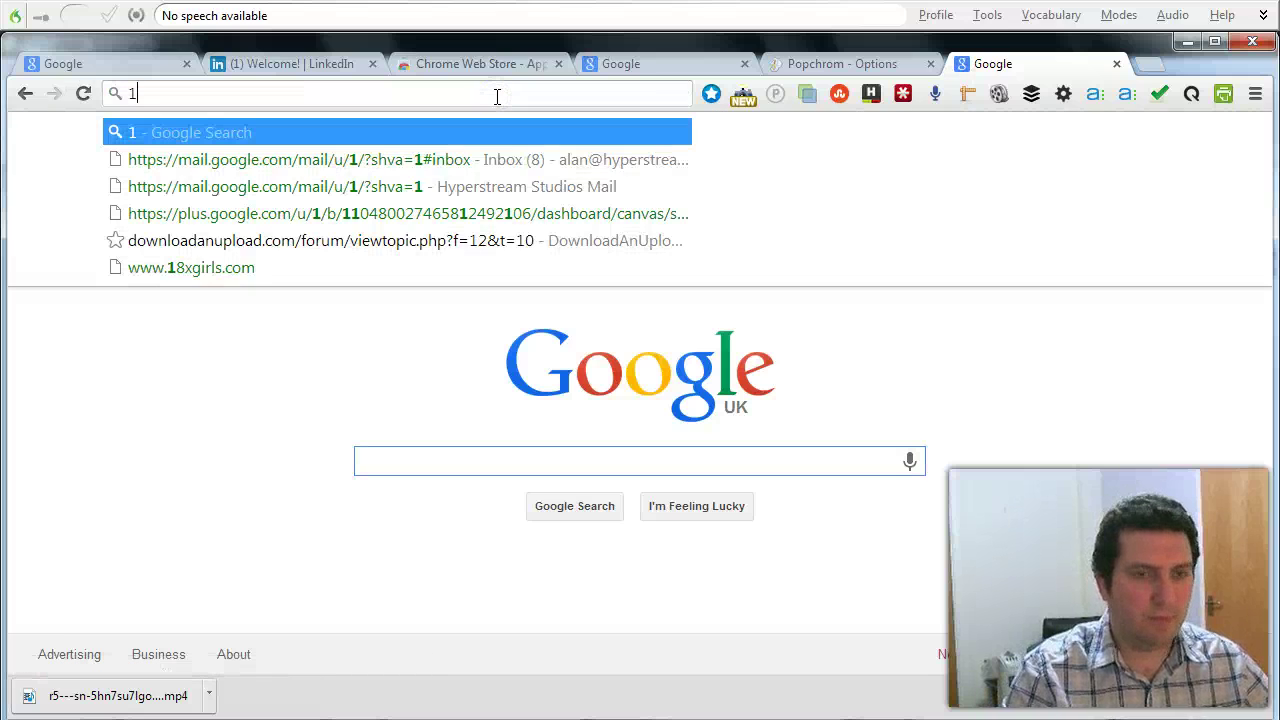
key(BackSpace)
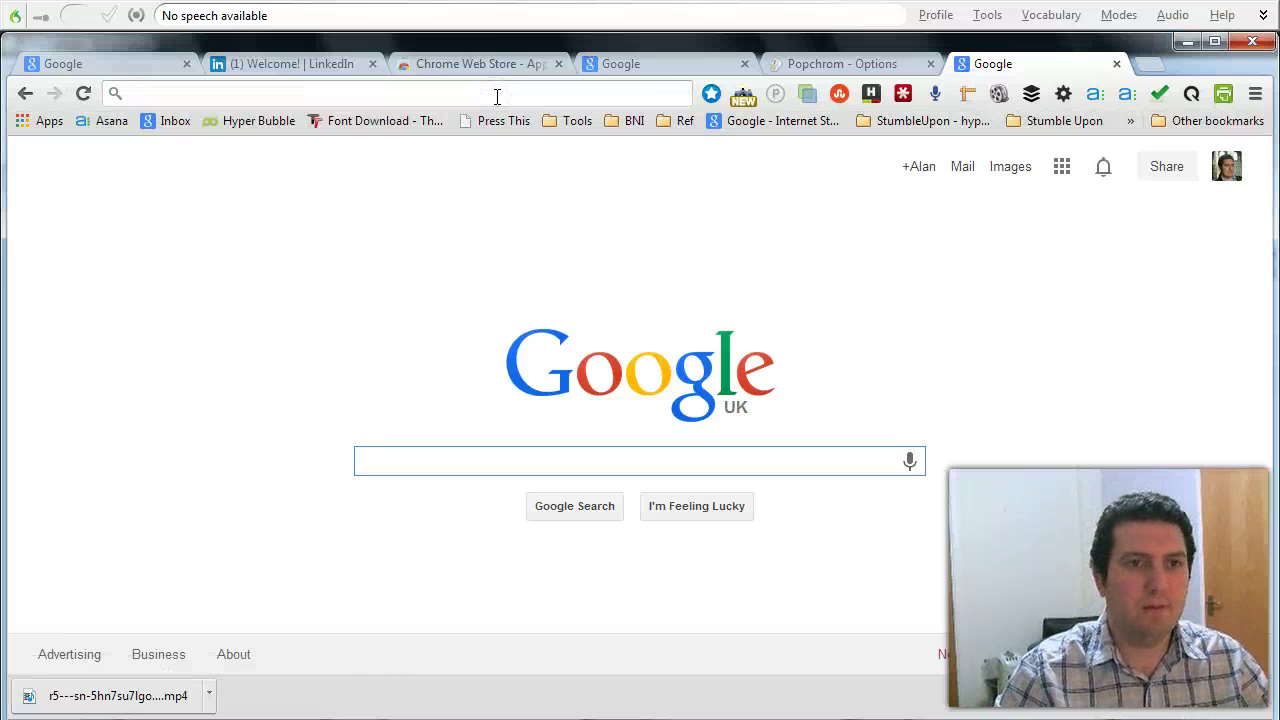
click(434, 458)
text(1)
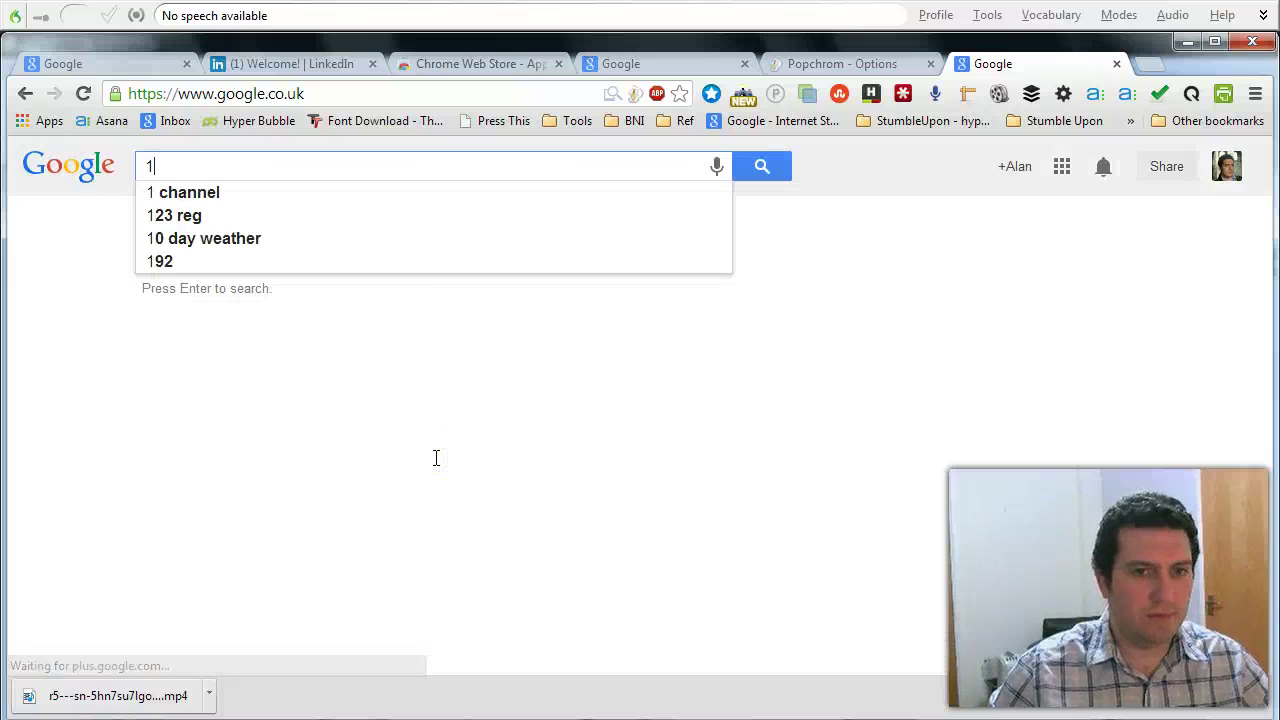
key(ctrl+space)
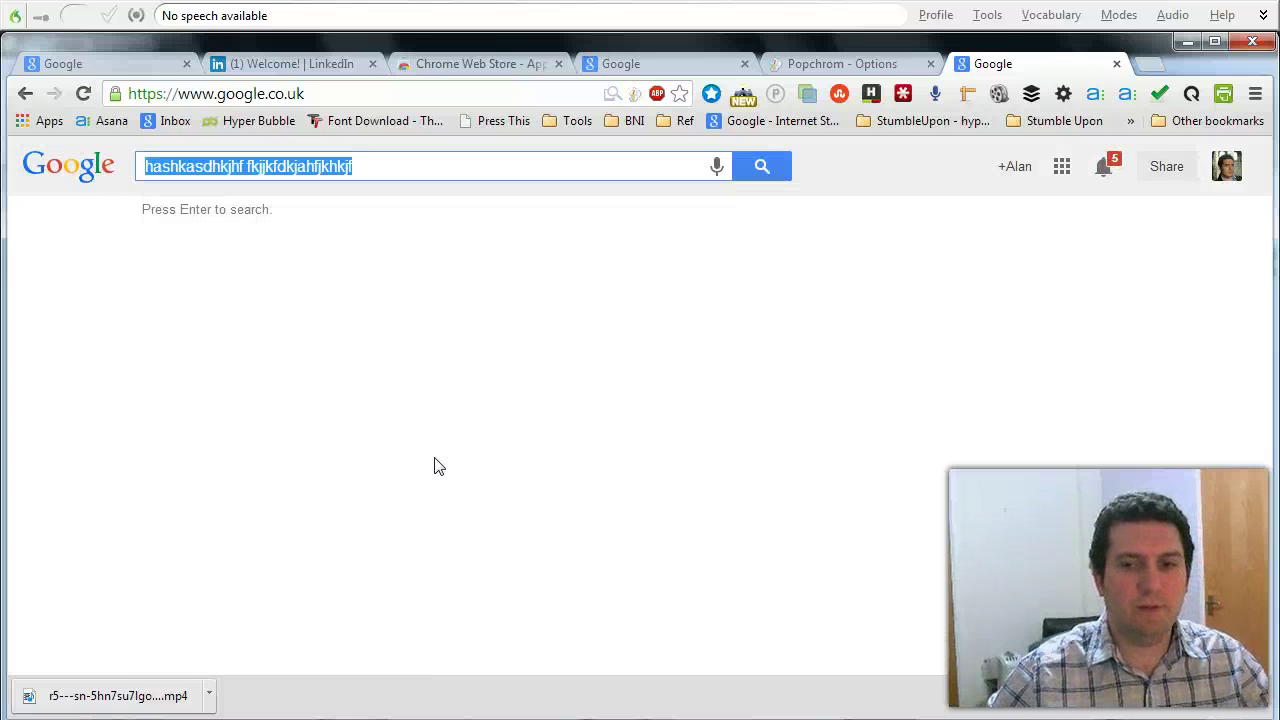
Clear the expanded text from the search box and search Google for text expander windows.
click(400, 168)
key(ctrl+a)
key(BackSpace)
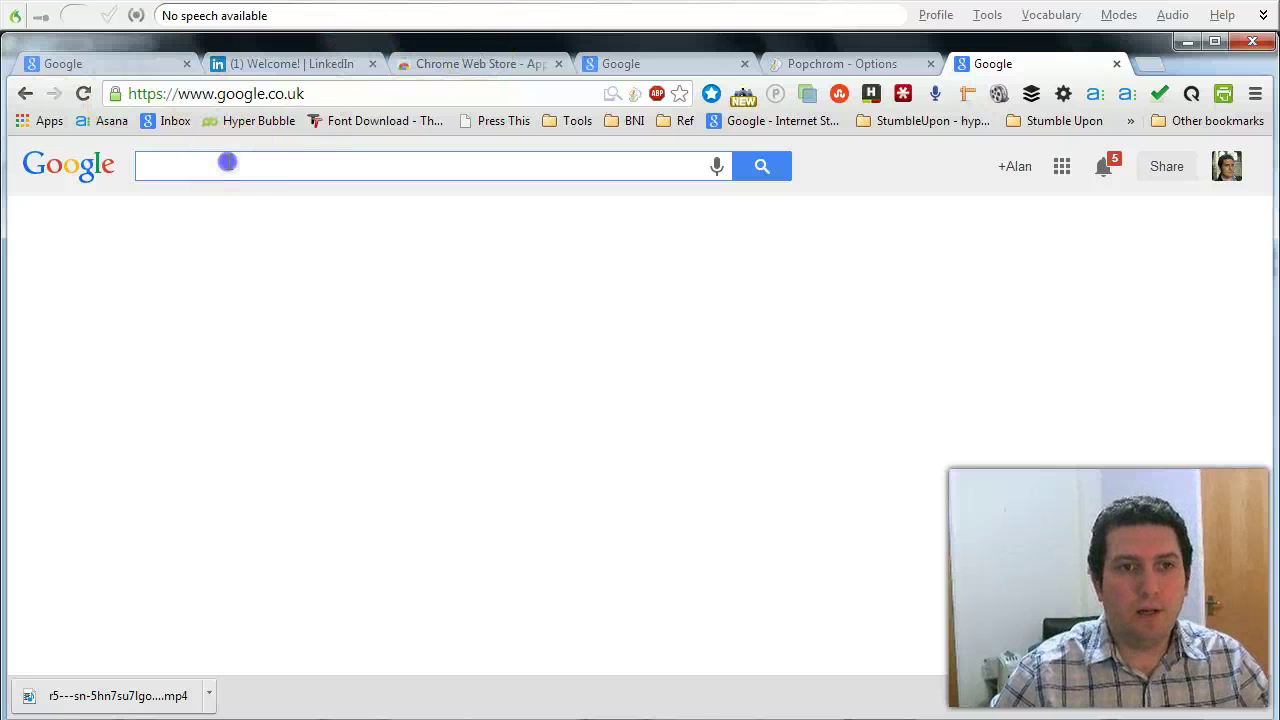
text(text)
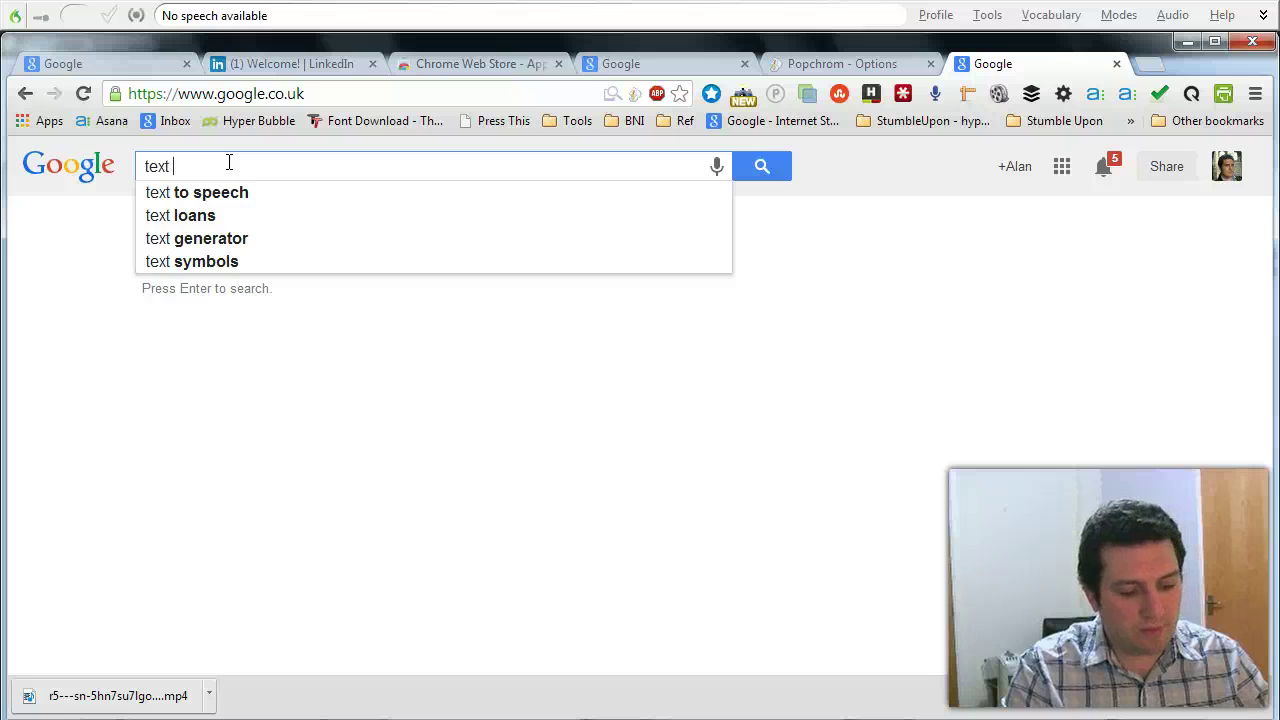
text( expane)
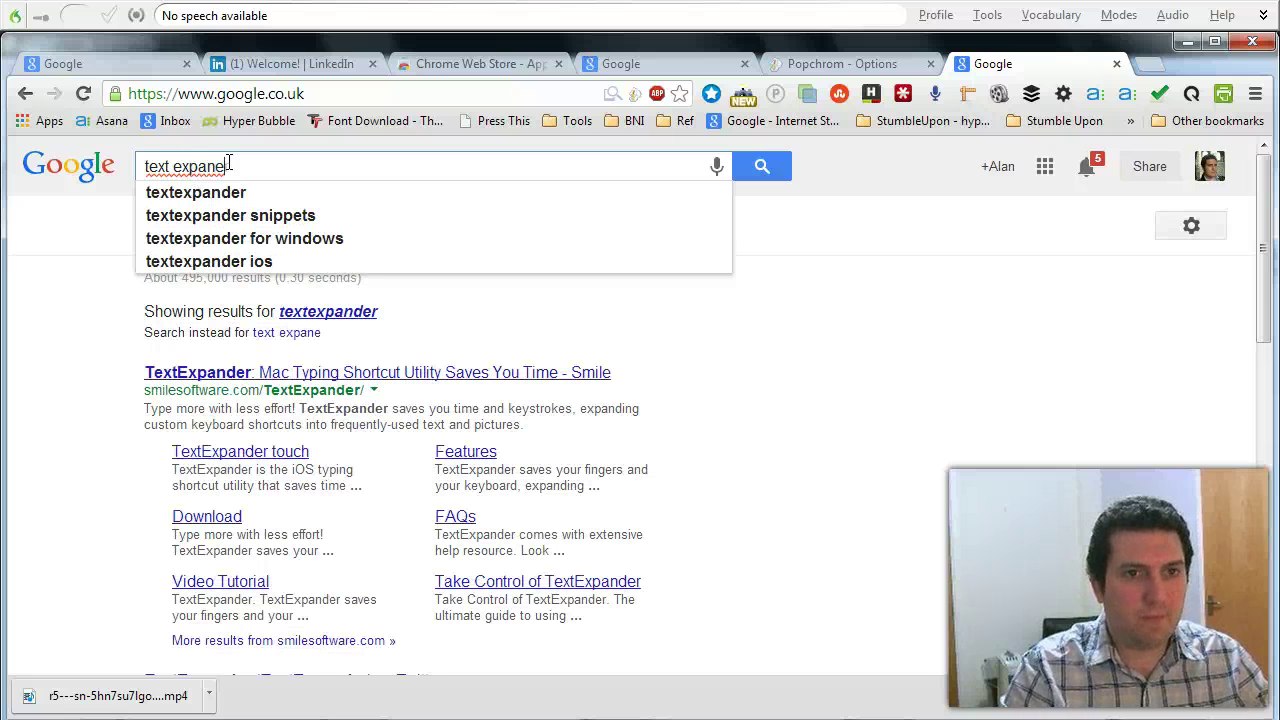
key(BackSpace)
text(d)
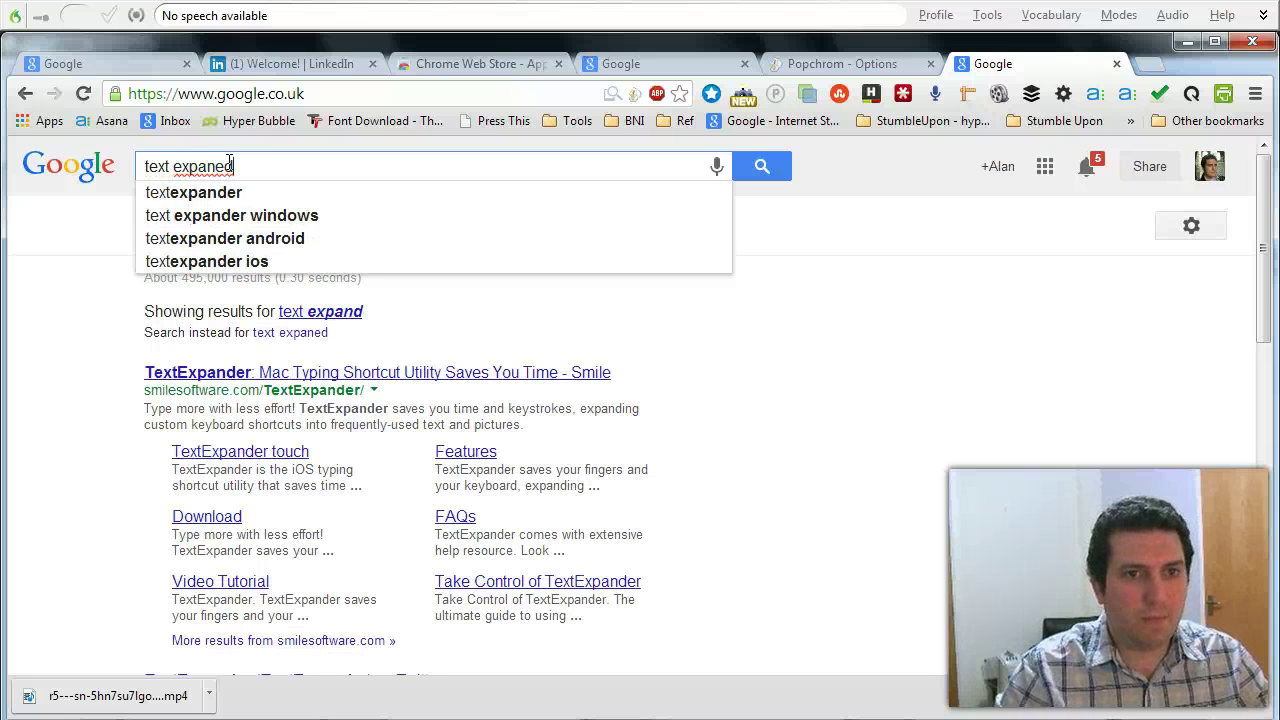
click(253, 233)
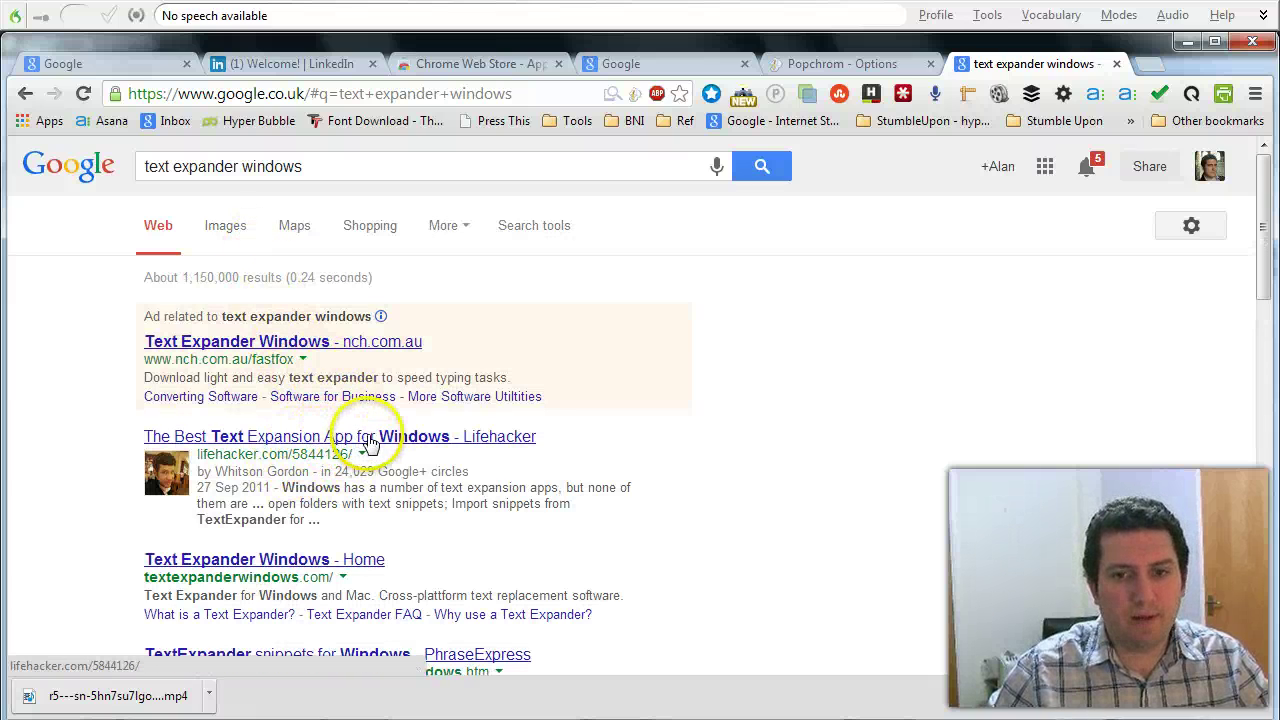
Read the PhraseExpress section of Lifehacker's article on the best text expansion app for Windows, and return to the search results.
click(356, 445)
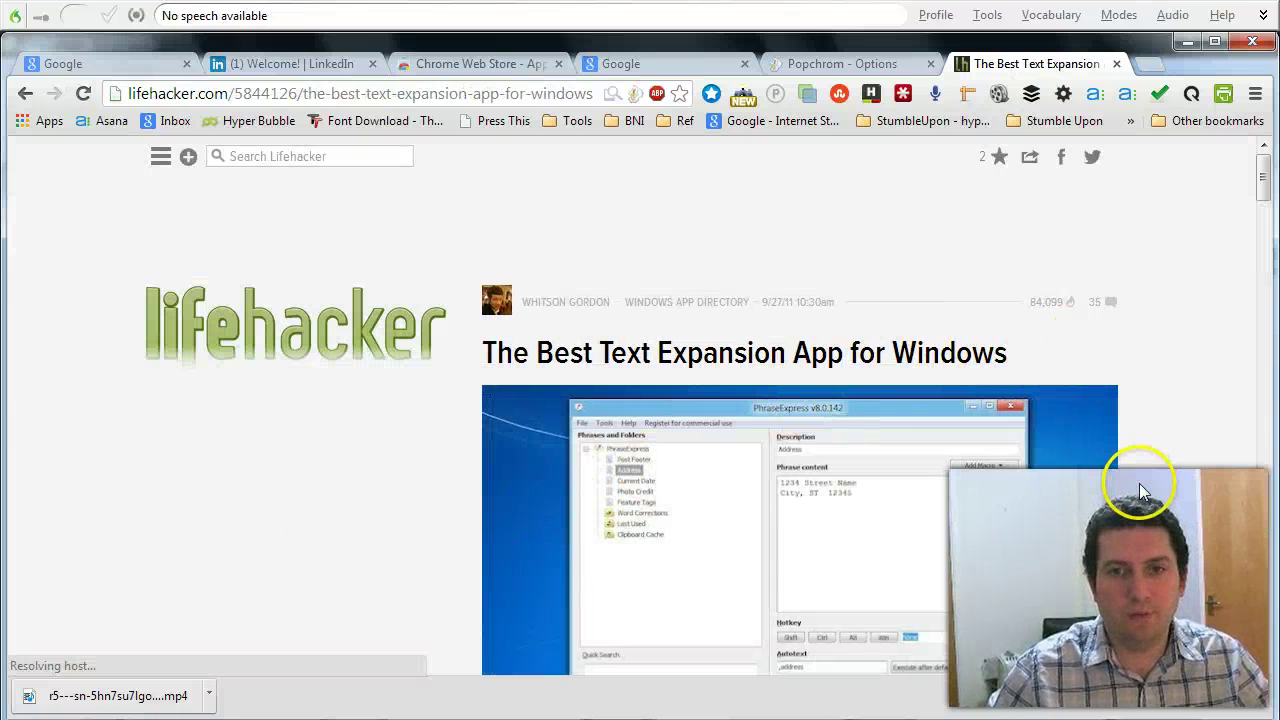
scroll(1139, 483, down, 4)
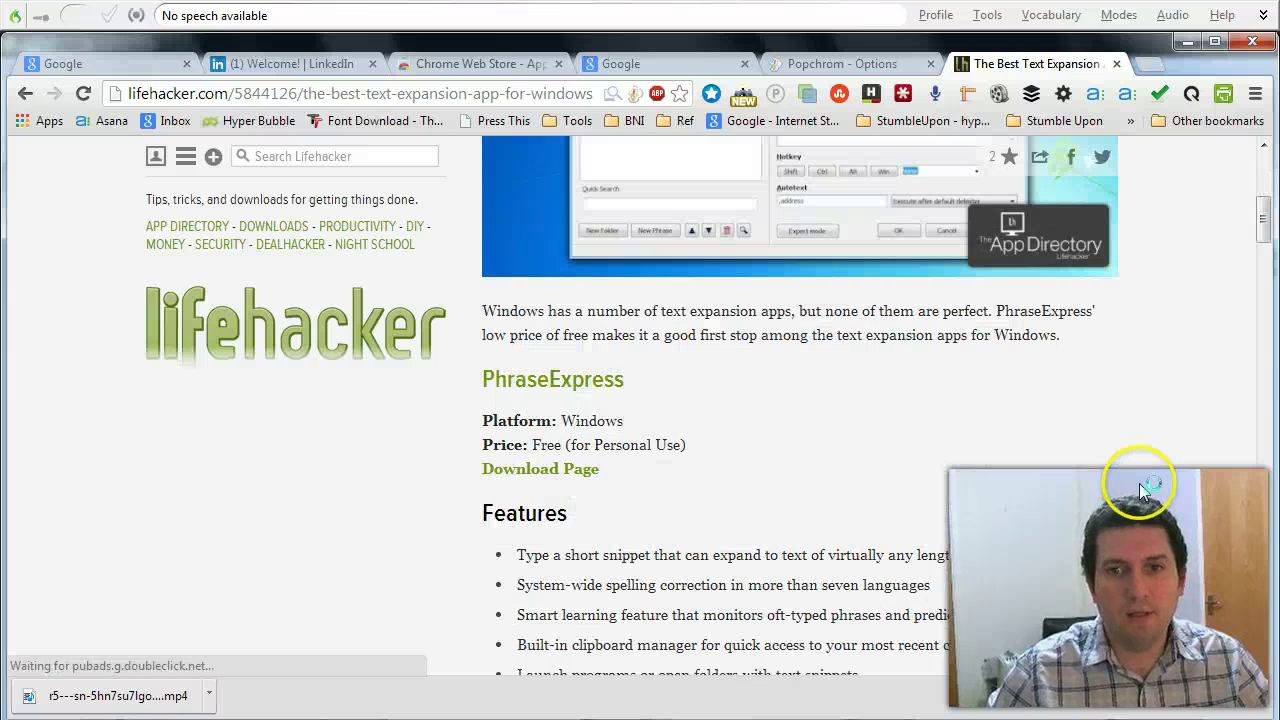
click(531, 465)
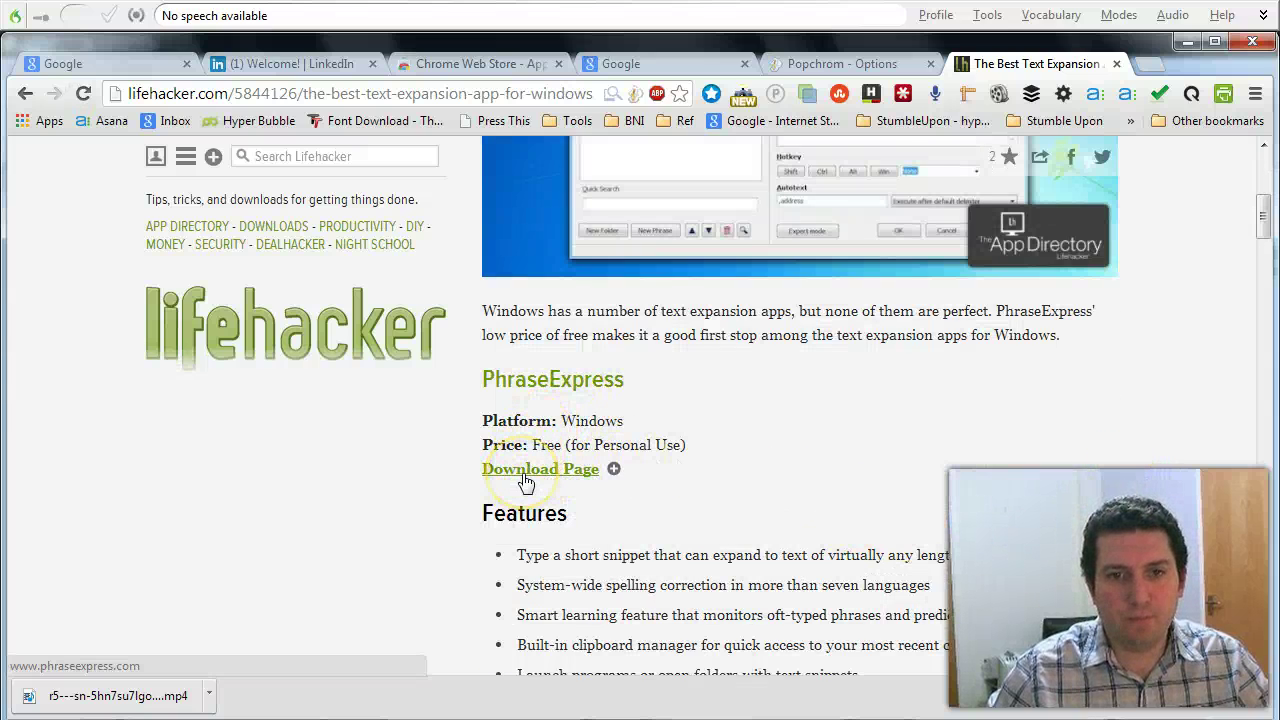
scroll(714, 429, down, 3)
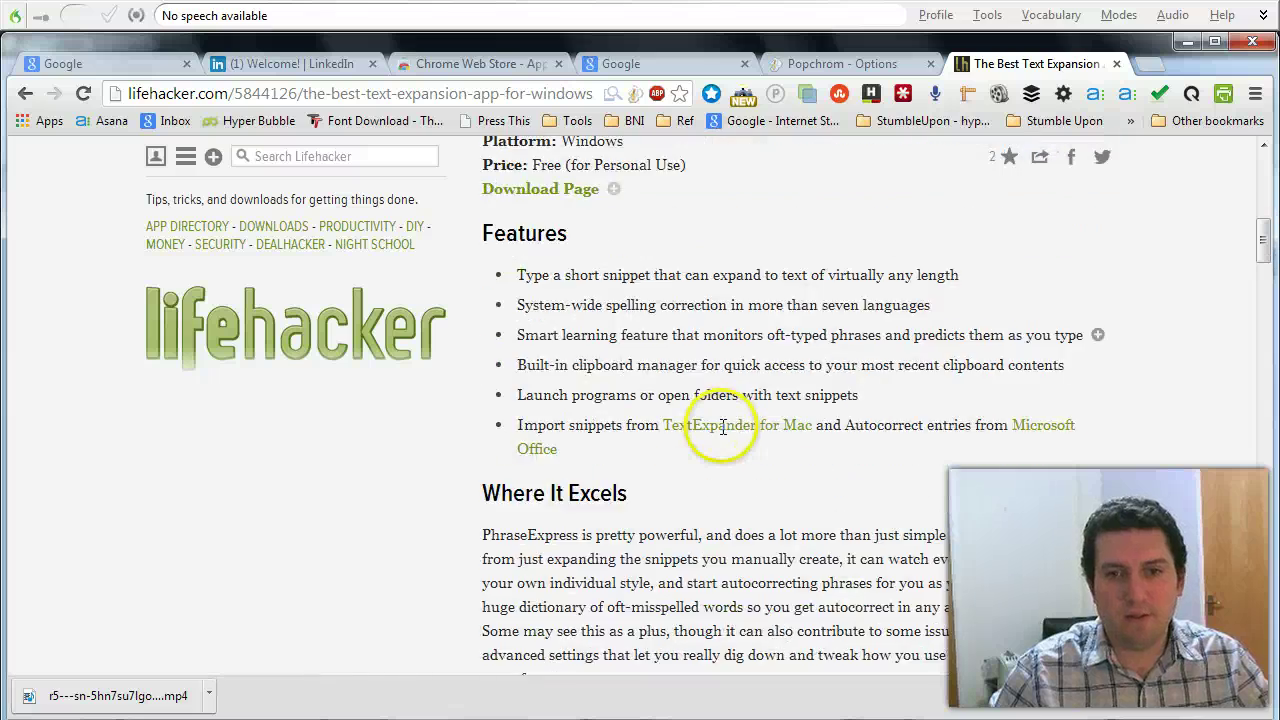
scroll(714, 429, up, 4)
click(25, 93)
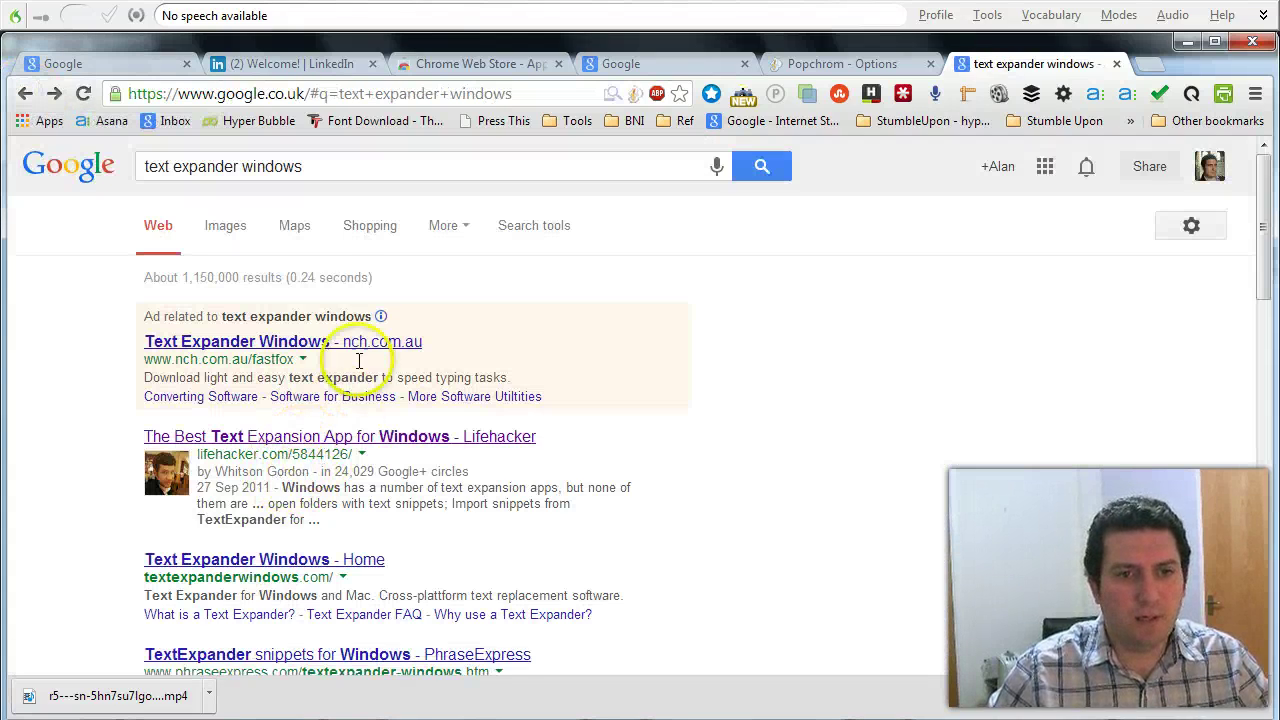
Look through the Windows results, open the Smile Blog result about using Texter with TextExpander touch, and go back.
scroll(304, 630, down, 3)
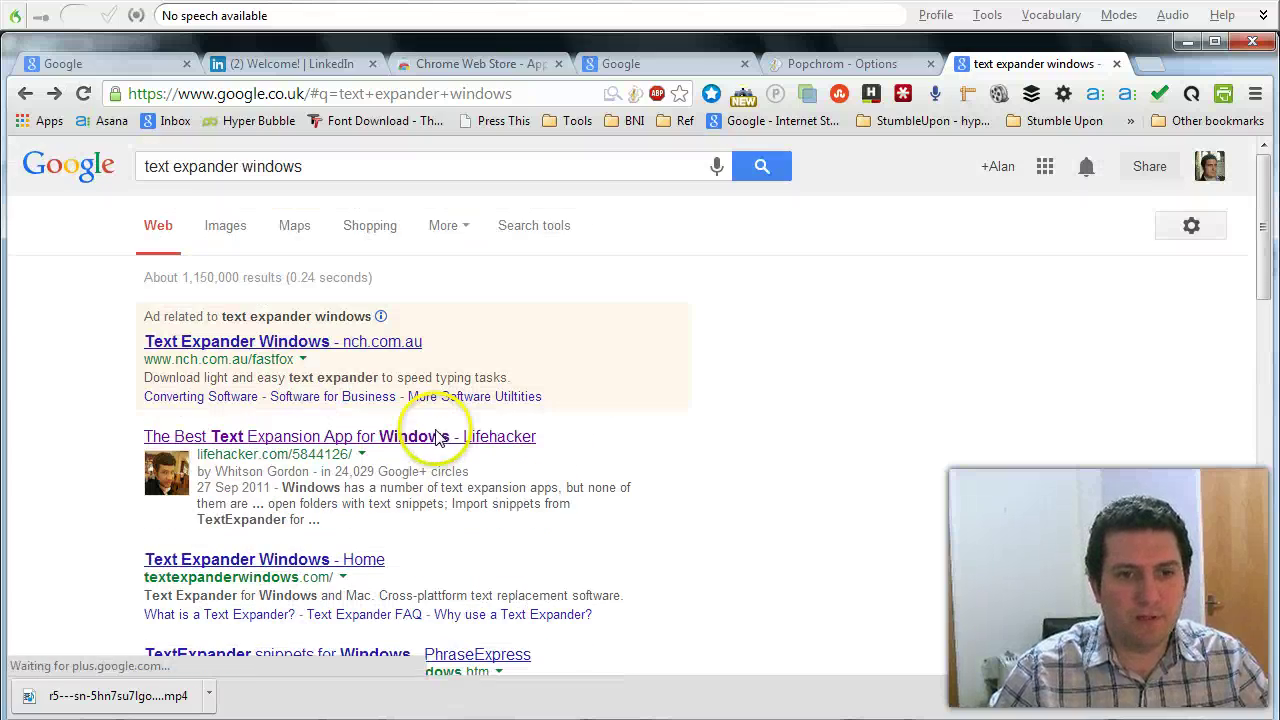
scroll(380, 420, down, 5)
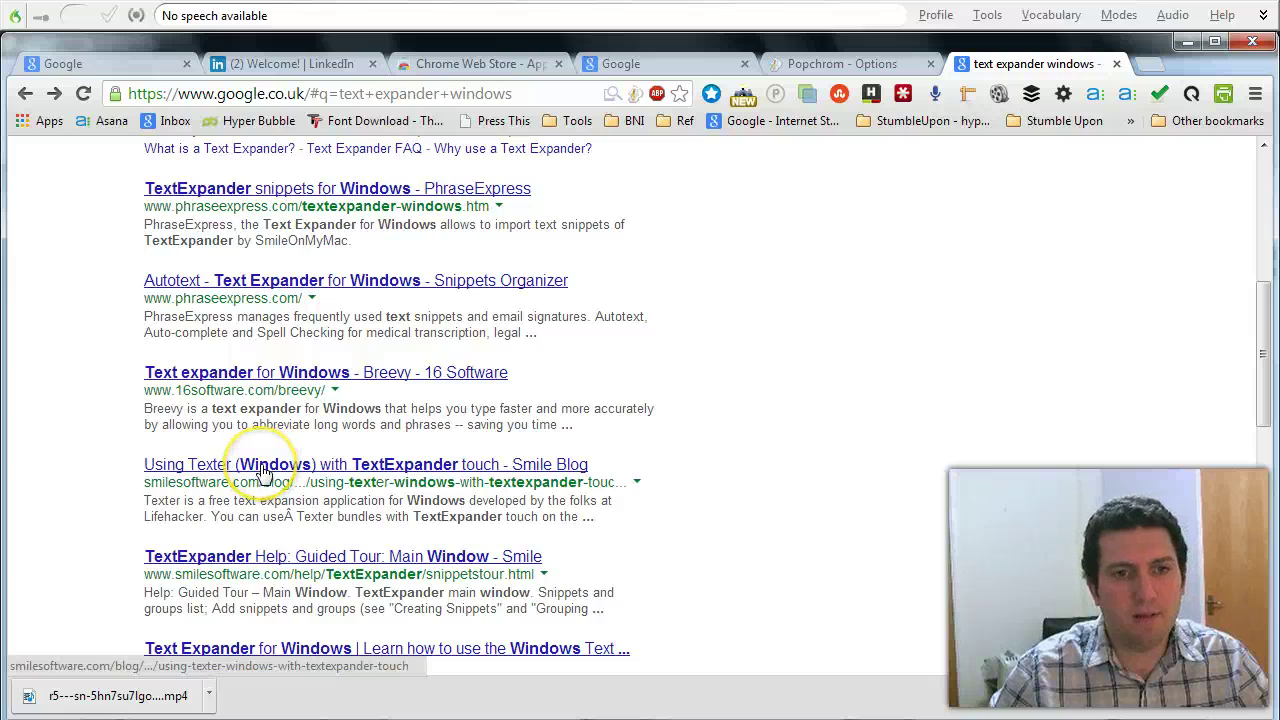
click(262, 470)
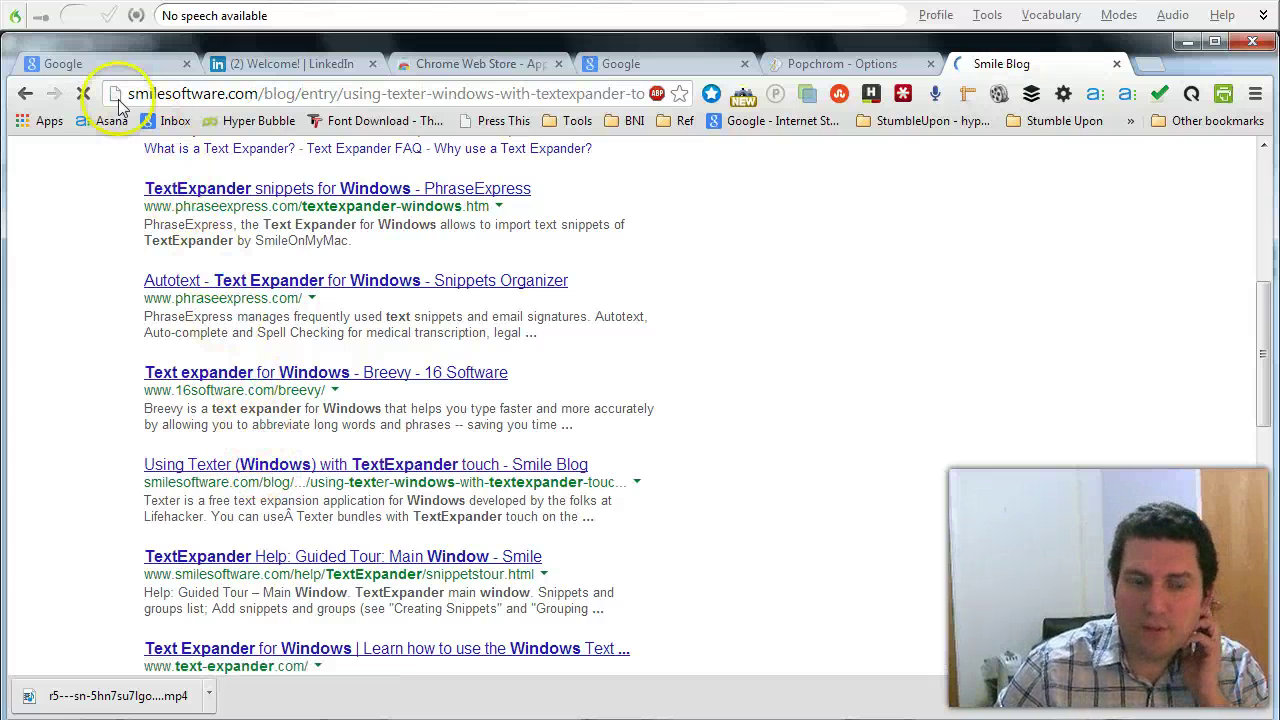
click(25, 93)
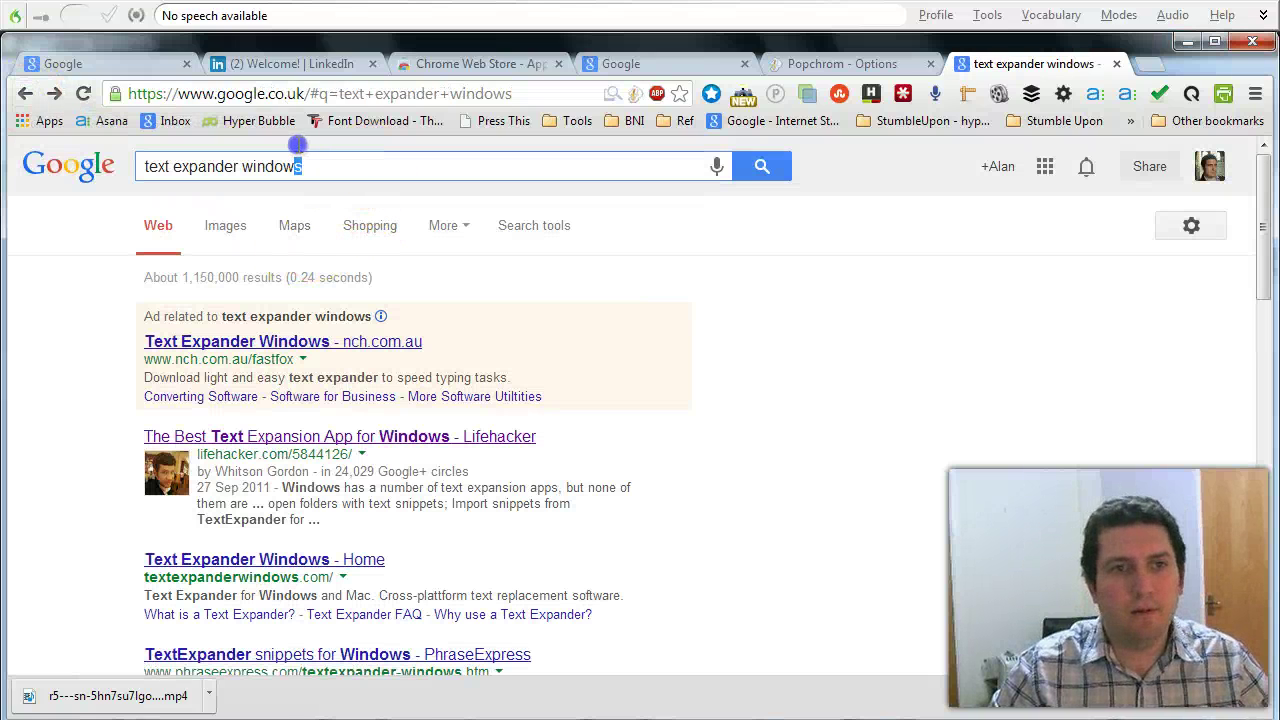
Change the Google search to text expander mac.
double_click(268, 166)
text(mac)
key(Return)
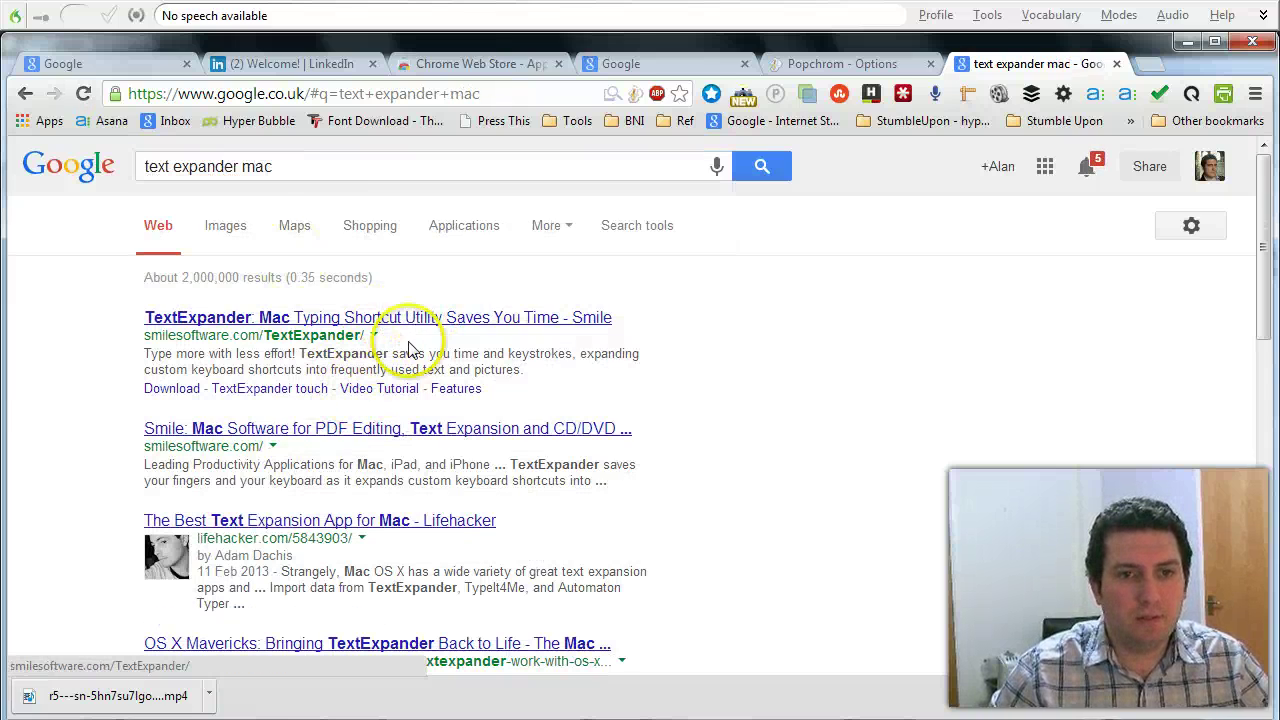
Review Lifehacker's article on the best text expansion app for Mac and return to the search results.
click(313, 528)
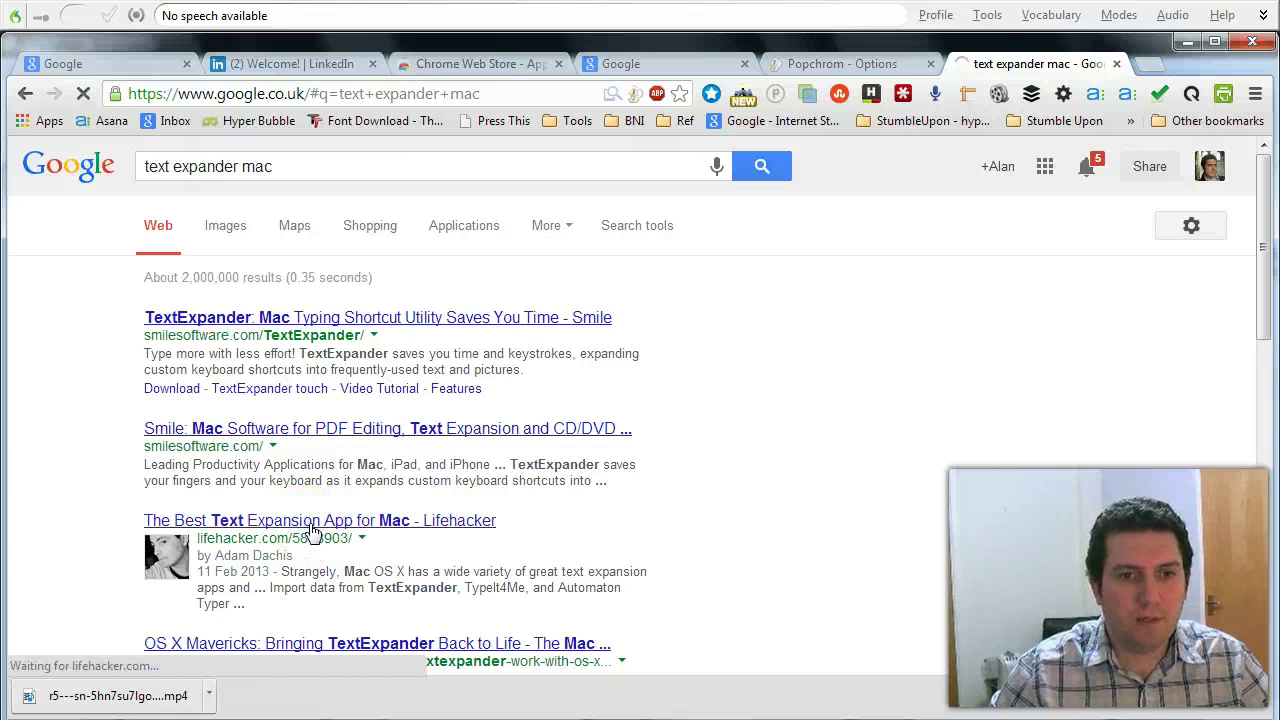
click(717, 530)
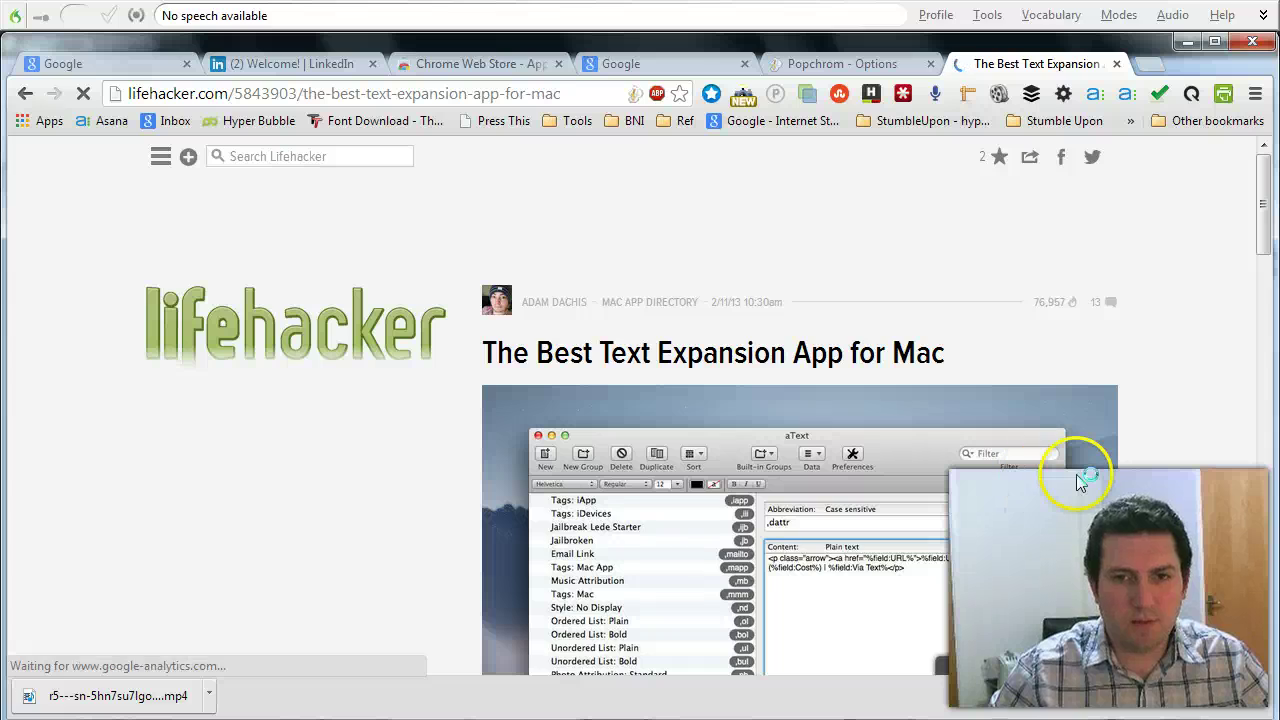
scroll(1075, 476, down, 6)
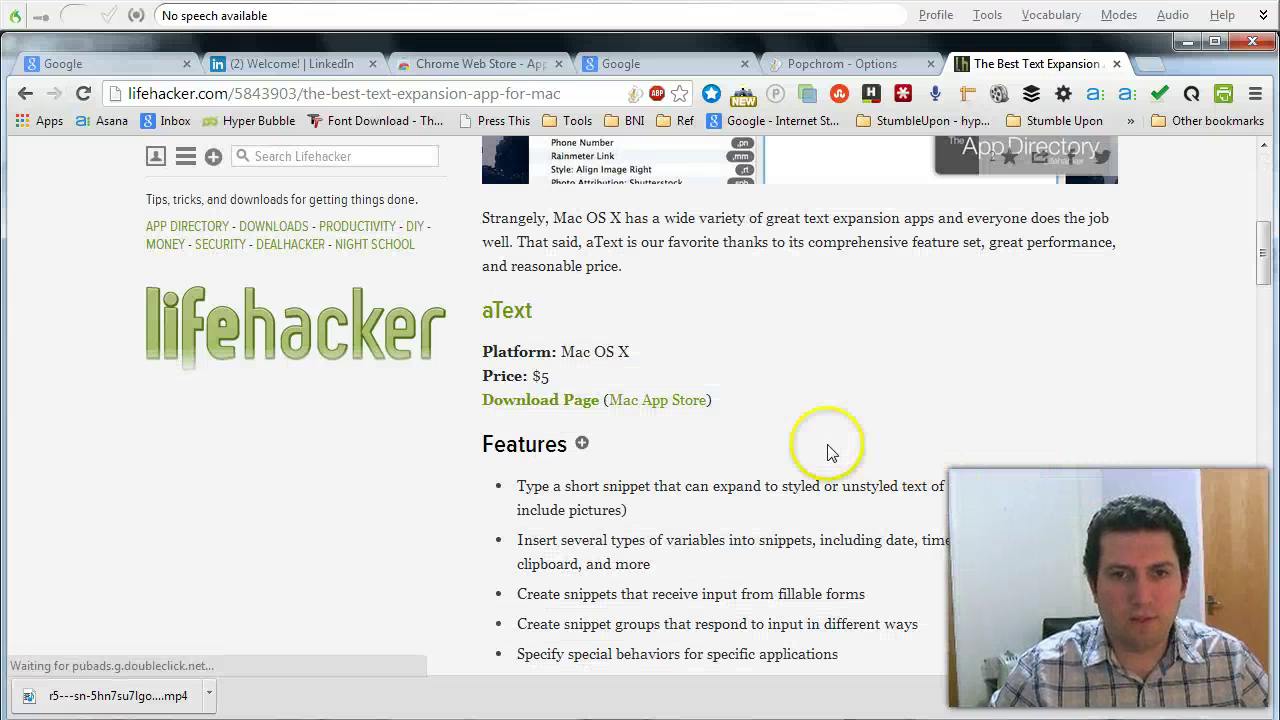
scroll(808, 450, up, 2)
scroll(808, 450, up, 3)
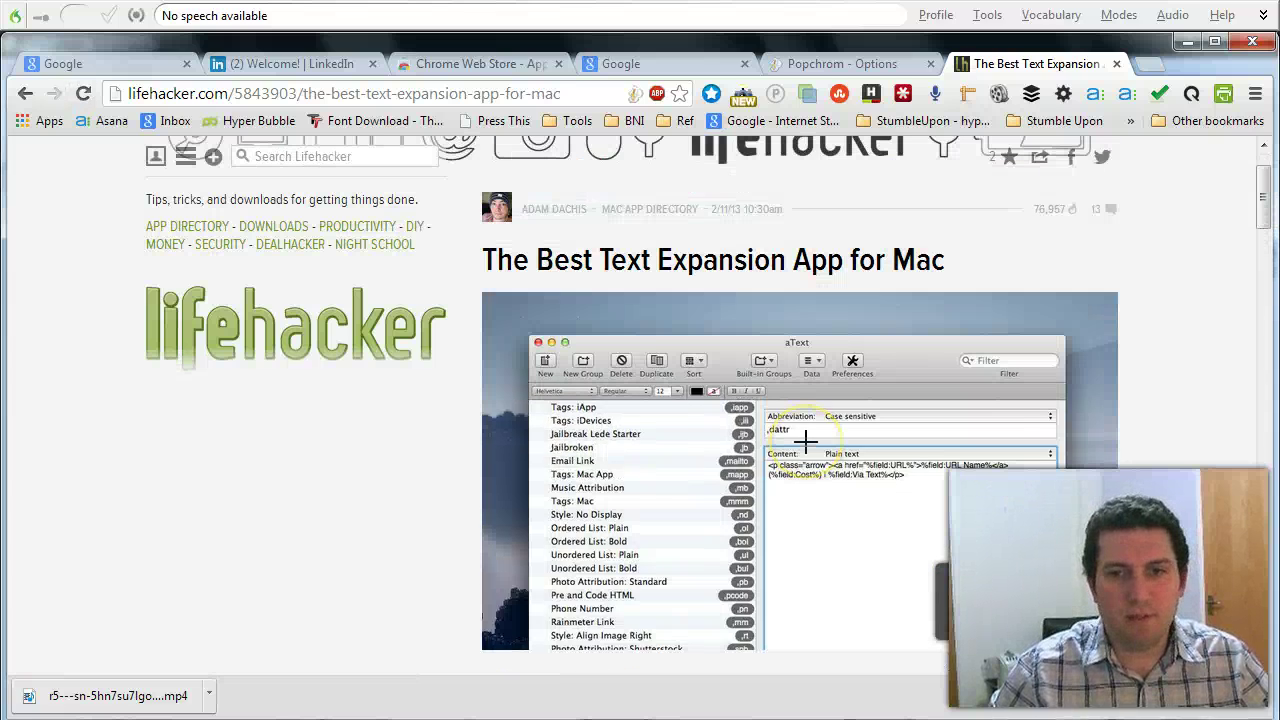
click(25, 93)
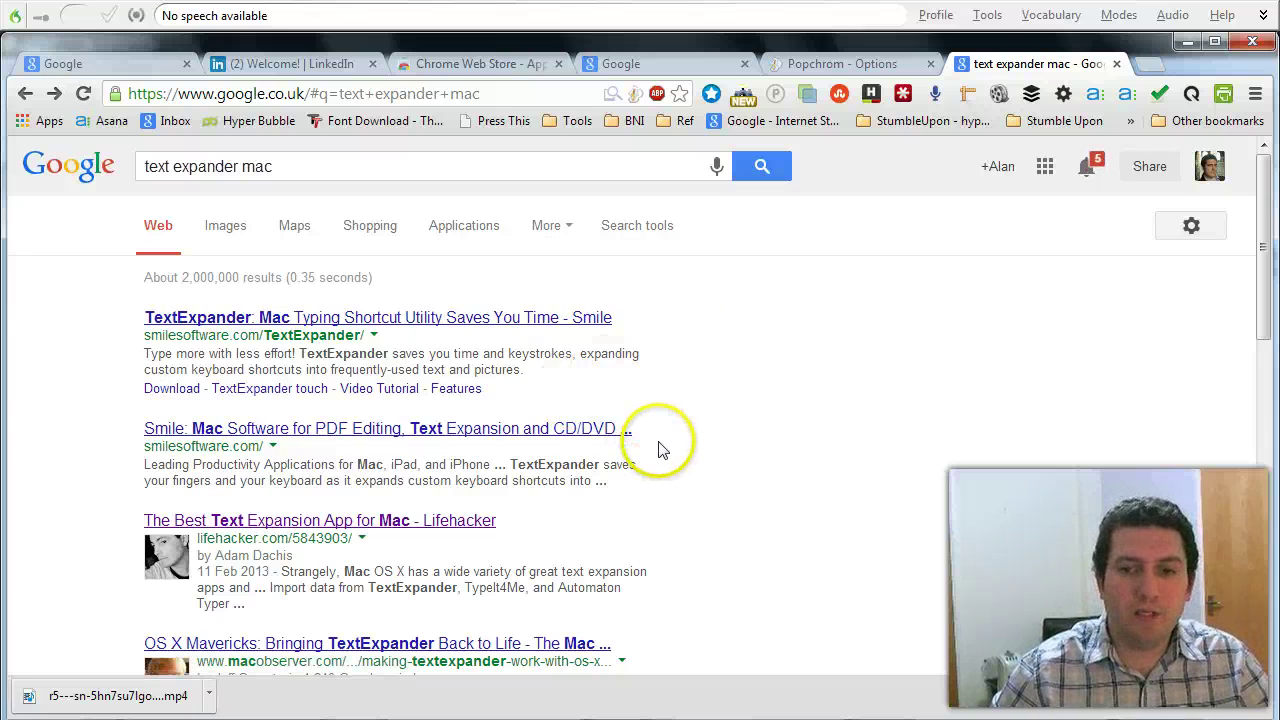
Launch Microsoft Word 2010 and dismiss the activation wizard to reach the blank document.
key(super)
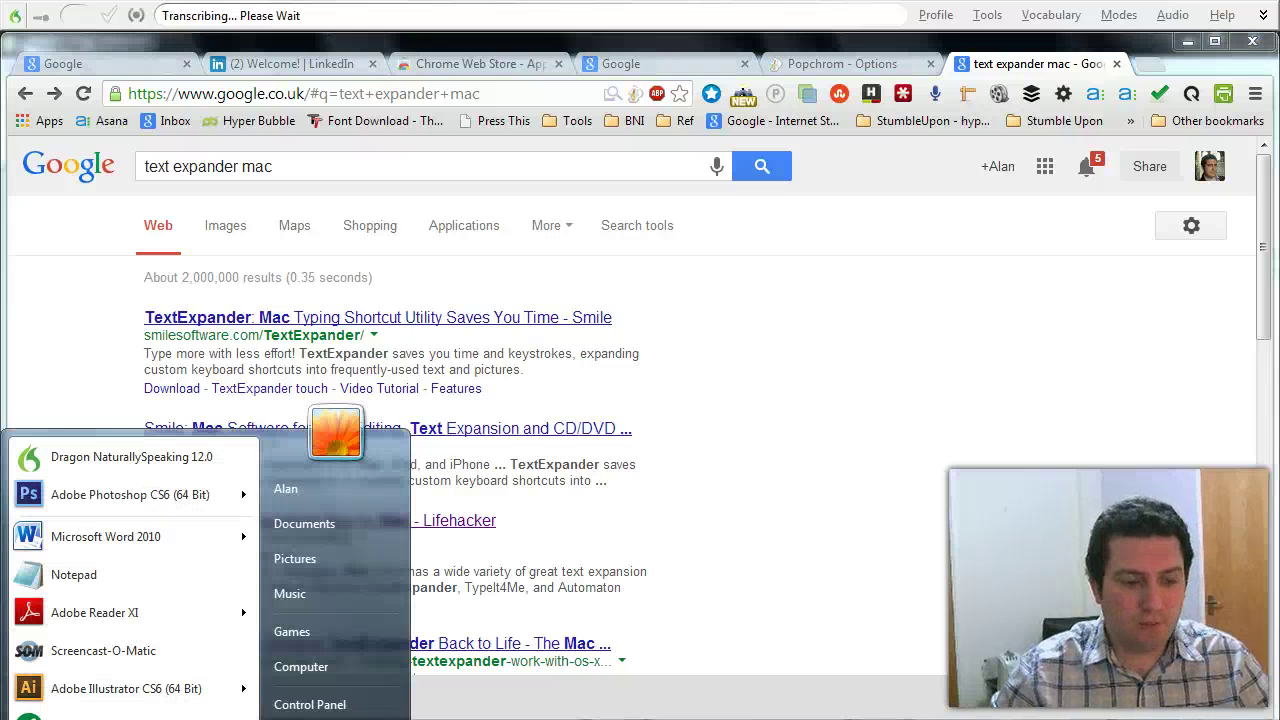
text(word)
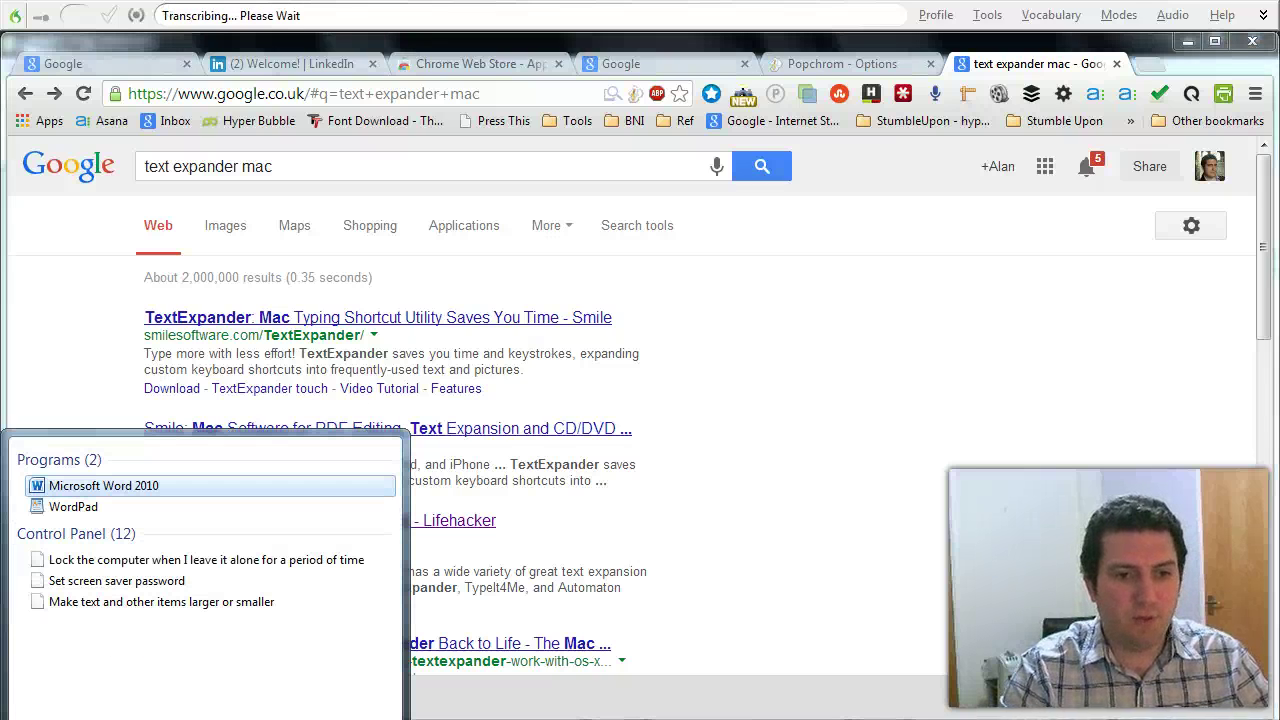
key(Return)
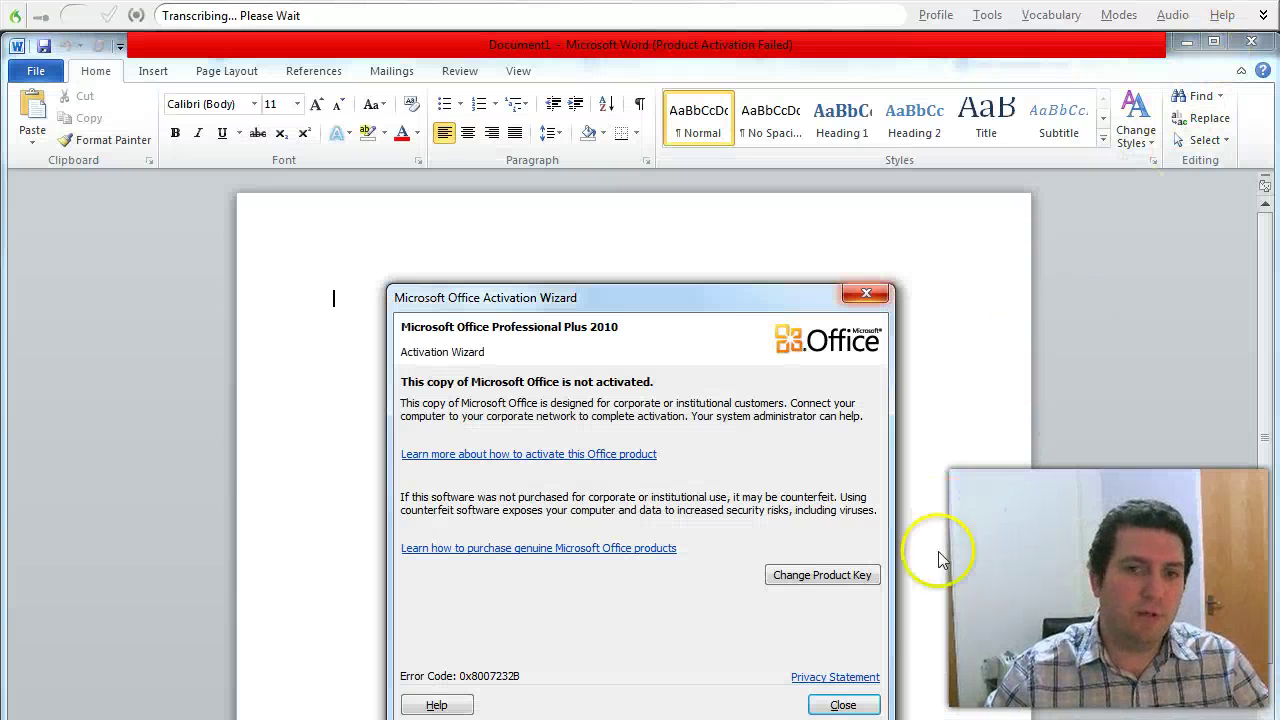
click(843, 703)
click(547, 388)
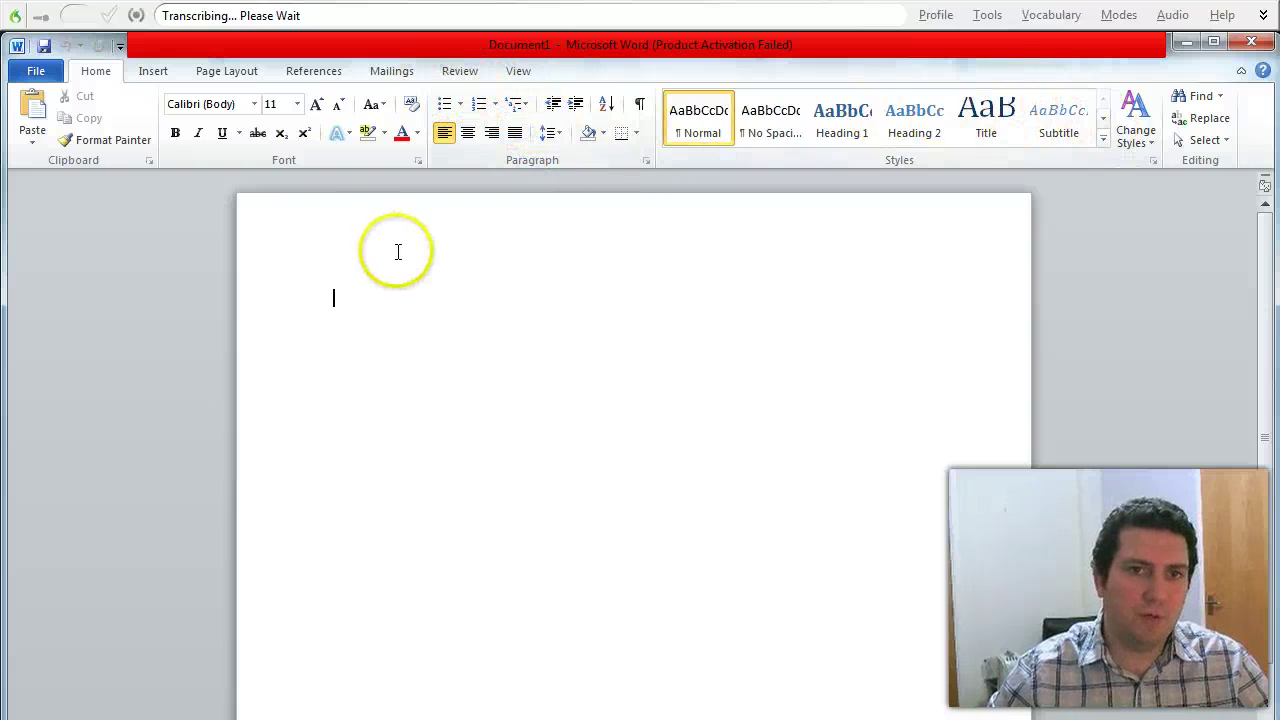
Examine the AutoText options available under Quick Parts and return to the blank document.
click(450, 302)
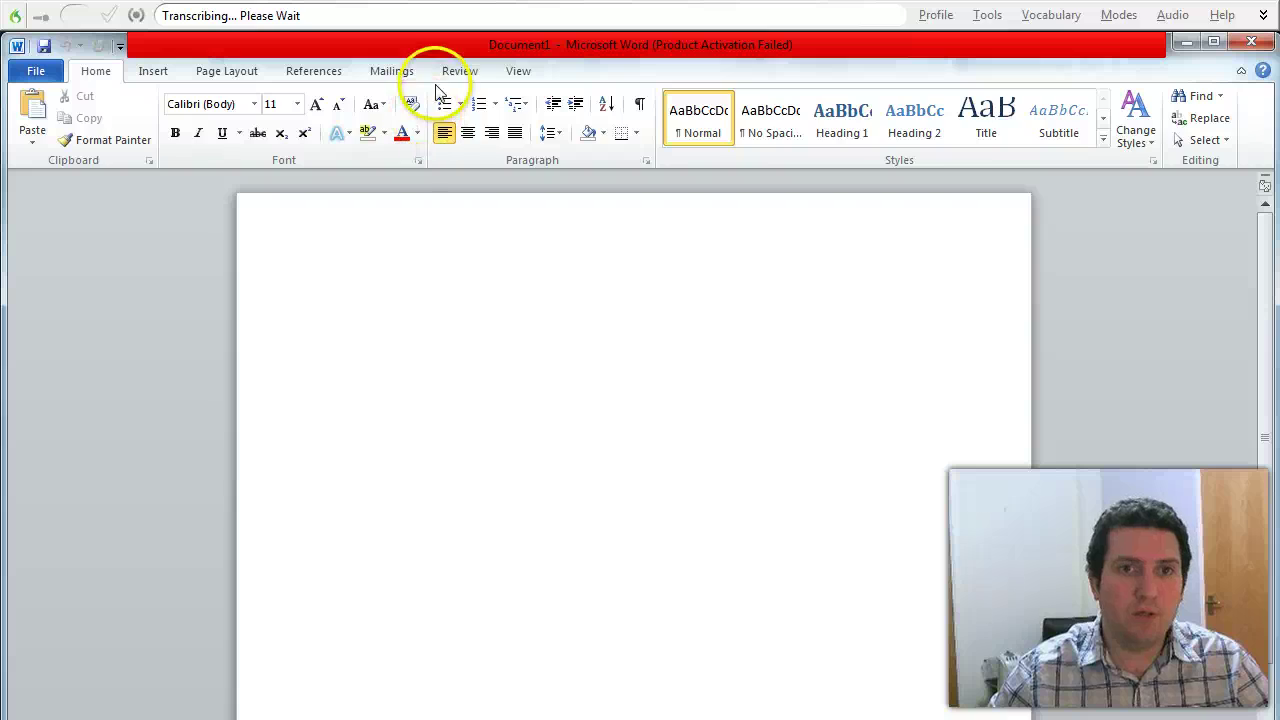
click(458, 72)
click(153, 72)
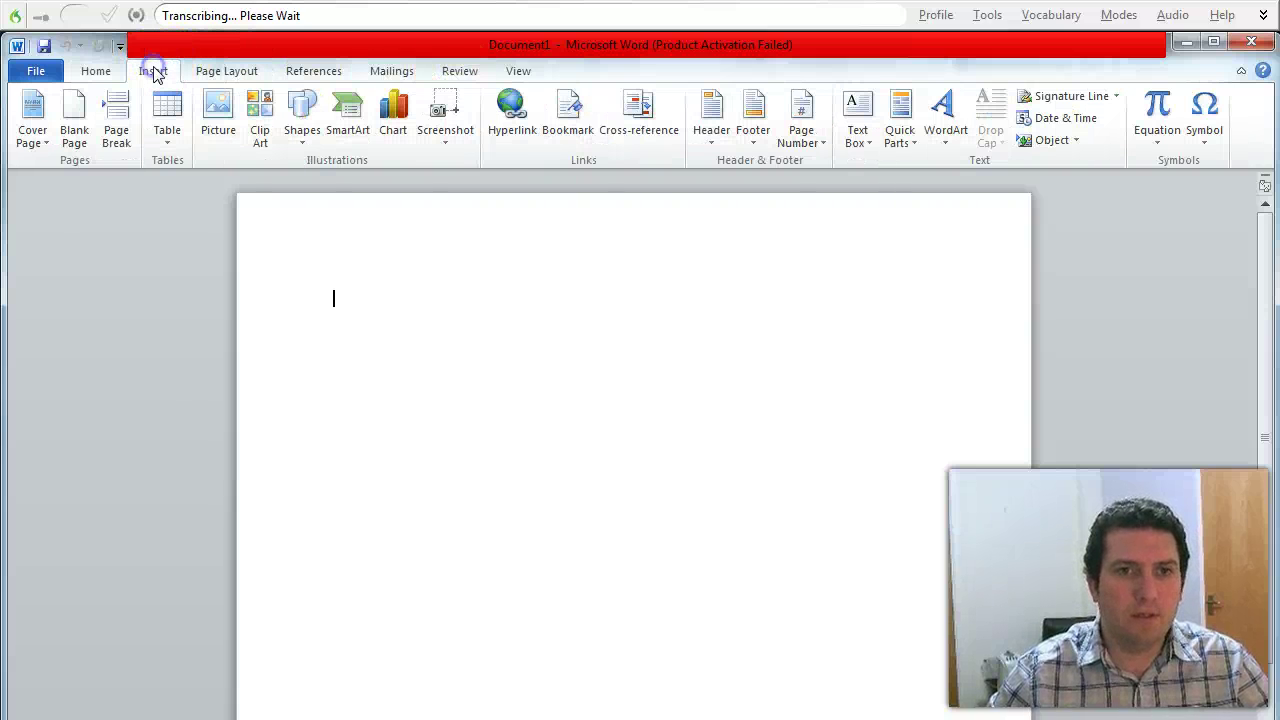
click(901, 120)
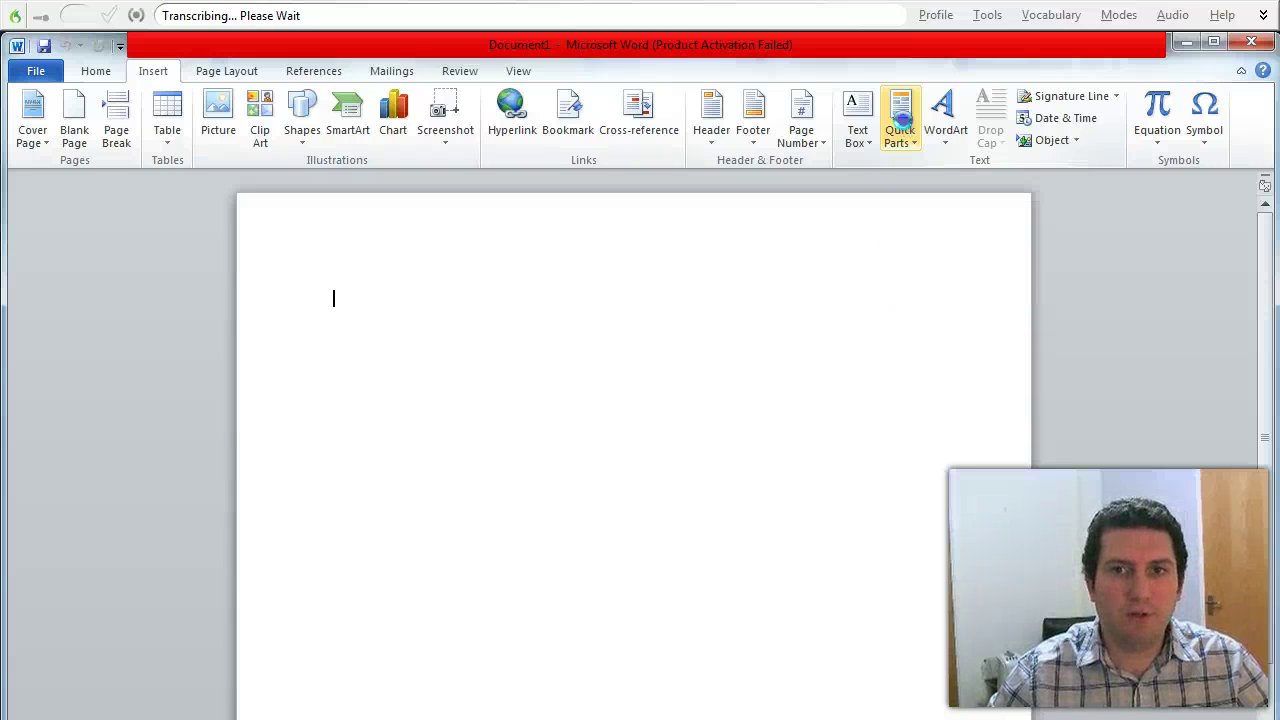
click(901, 120)
mouse_move(940, 165)
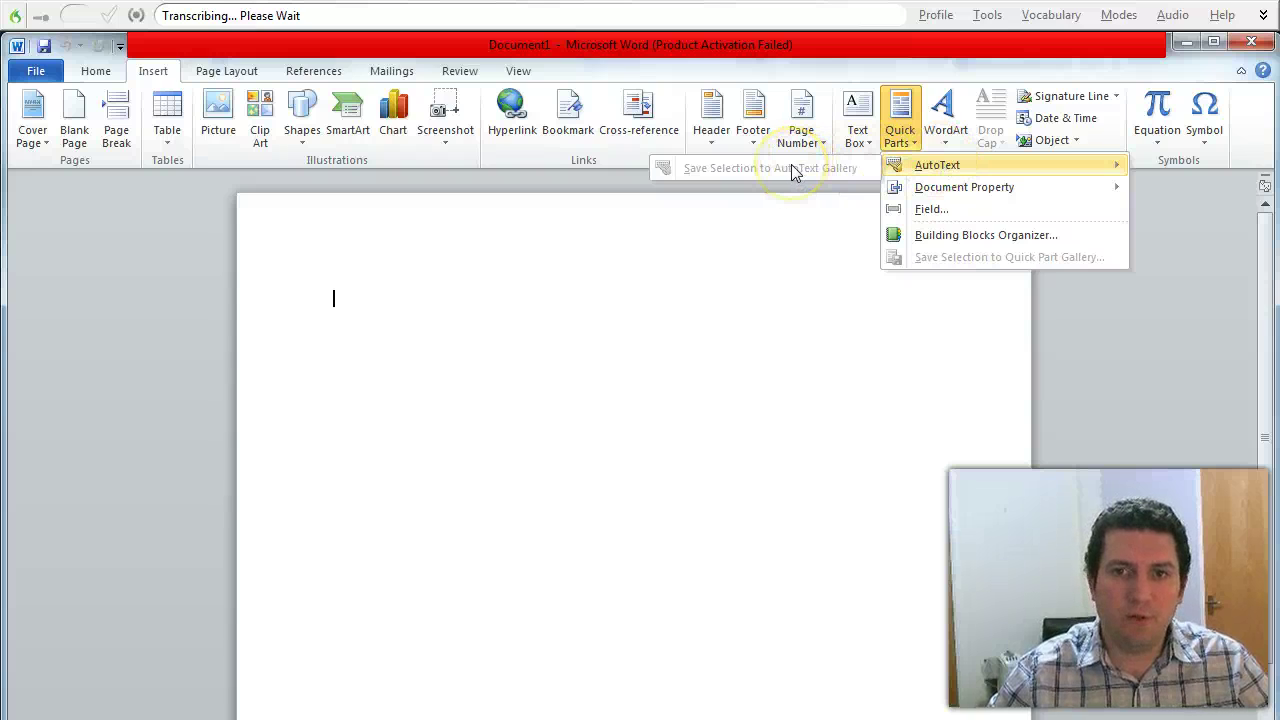
click(469, 343)
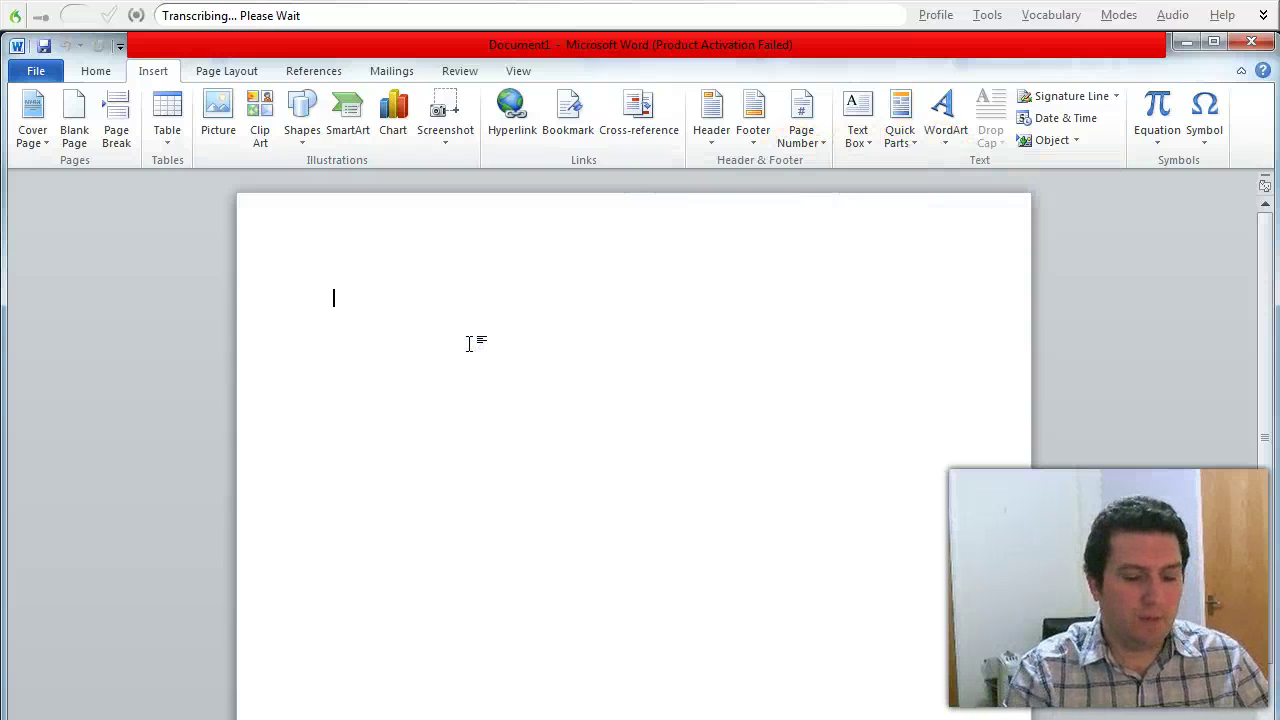
Enter the sample line "Hfdhjkhsfkj hsdkjfkjdhfkjhajkdfhjkah dkfj" in the blank document.
text(hfdhjkhsfkj hsdkjfkjdhfkjh)
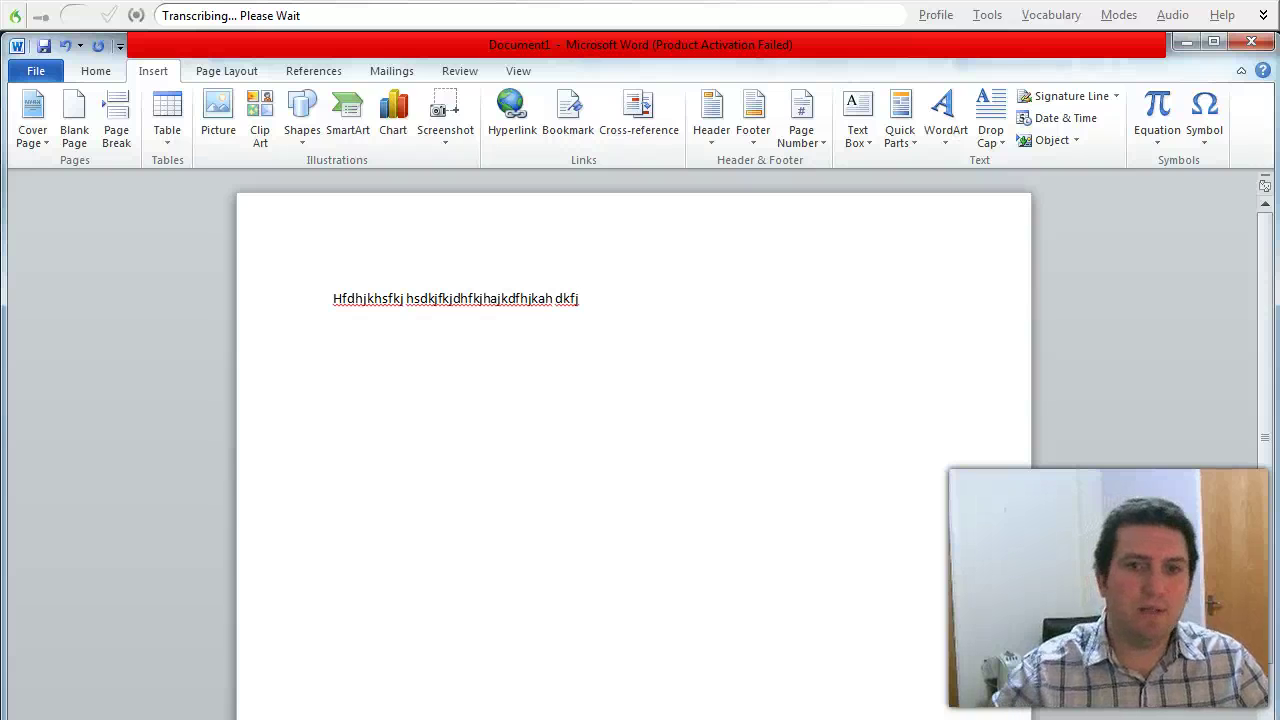
drag(643, 303, 305, 289)
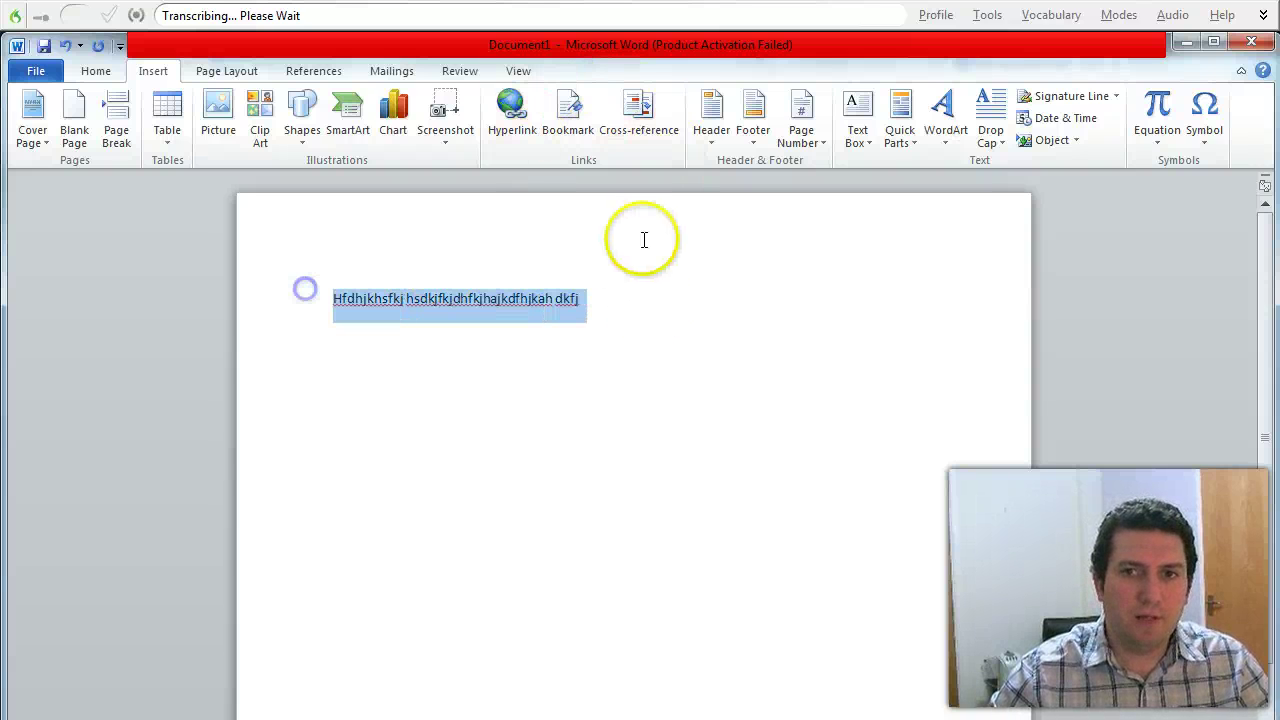
click(897, 127)
mouse_move(963, 165)
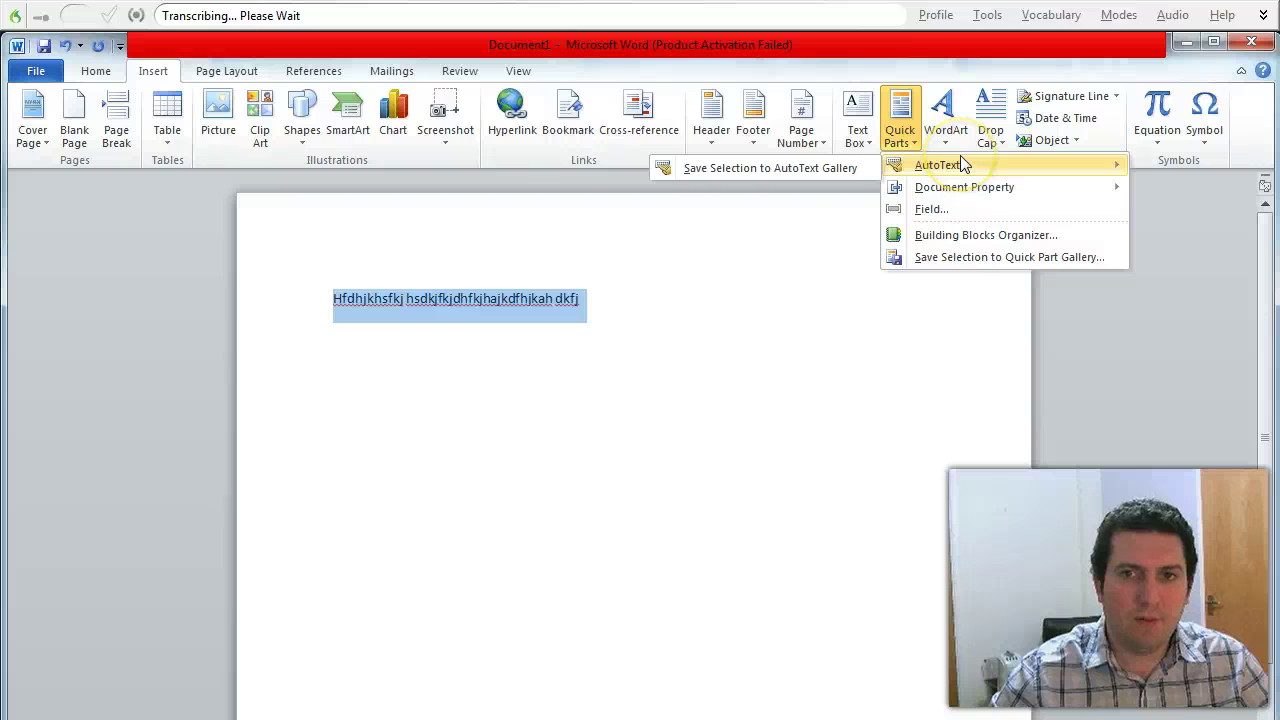
click(600, 300)
Save the whole sample line to the AutoText gallery, keeping the suggested name Hfdhjkhsfkj and the General category.
drag(628, 300, 294, 306)
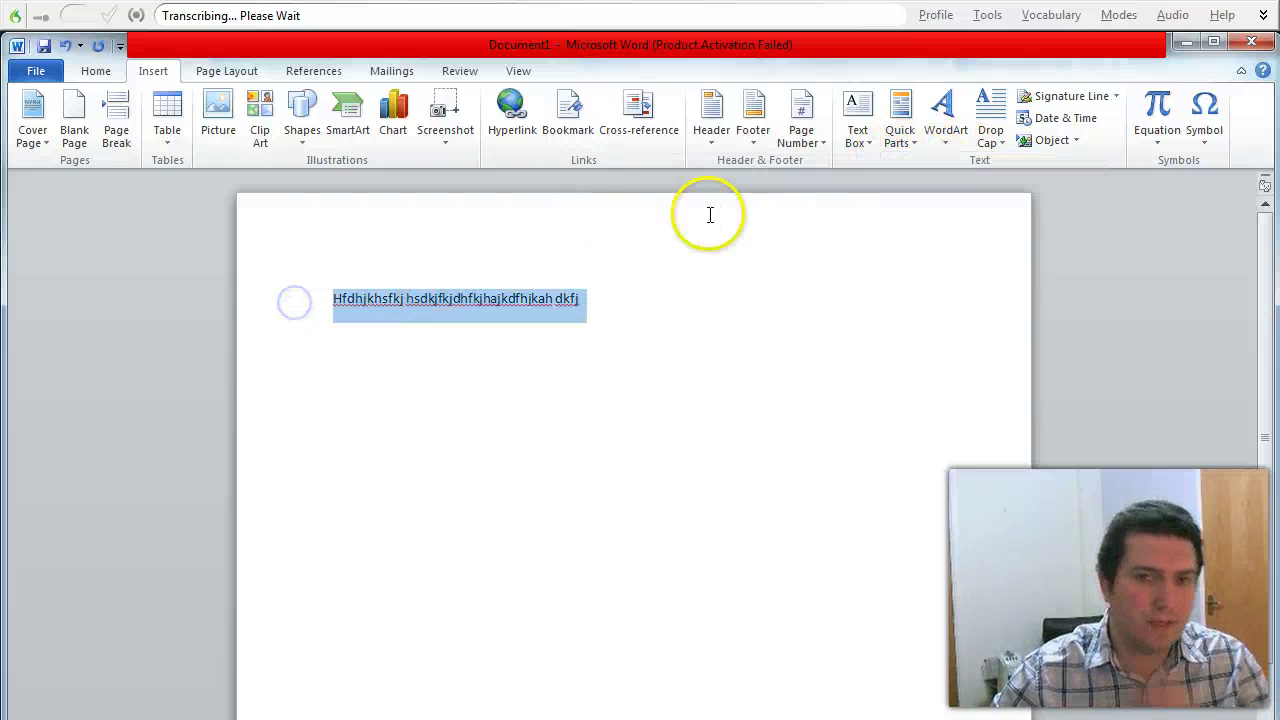
click(905, 118)
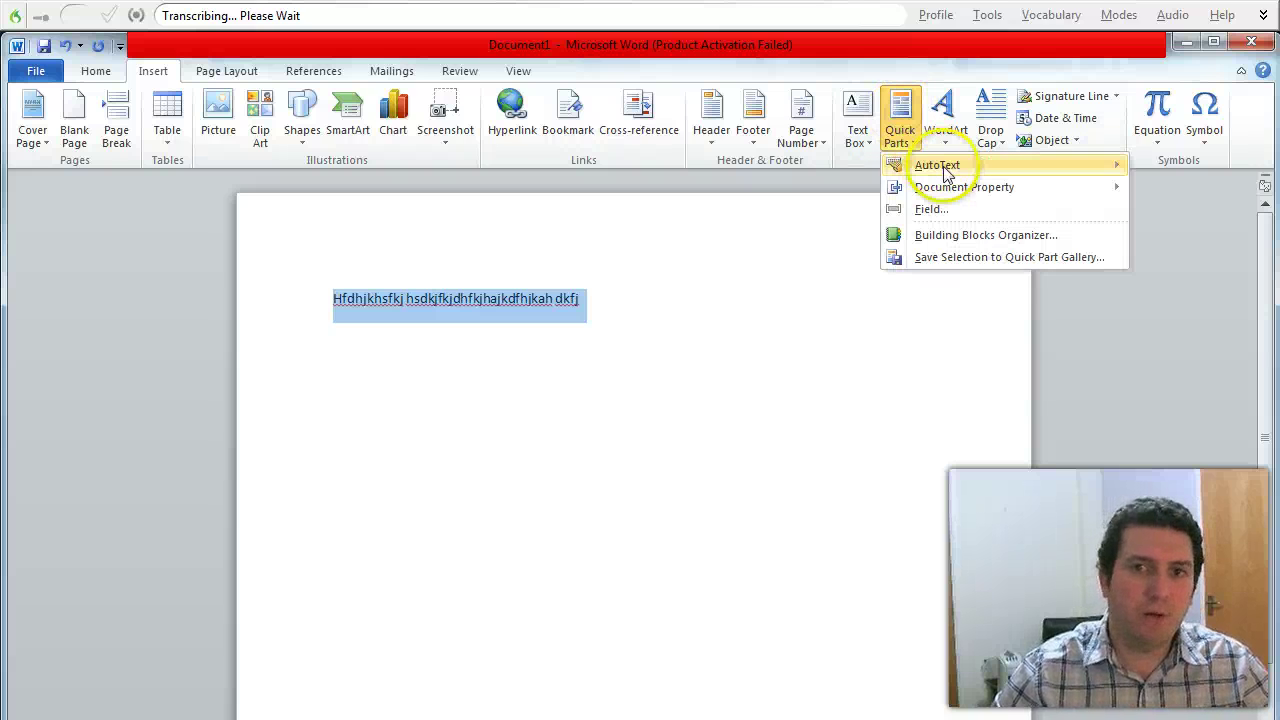
mouse_move(940, 167)
click(810, 170)
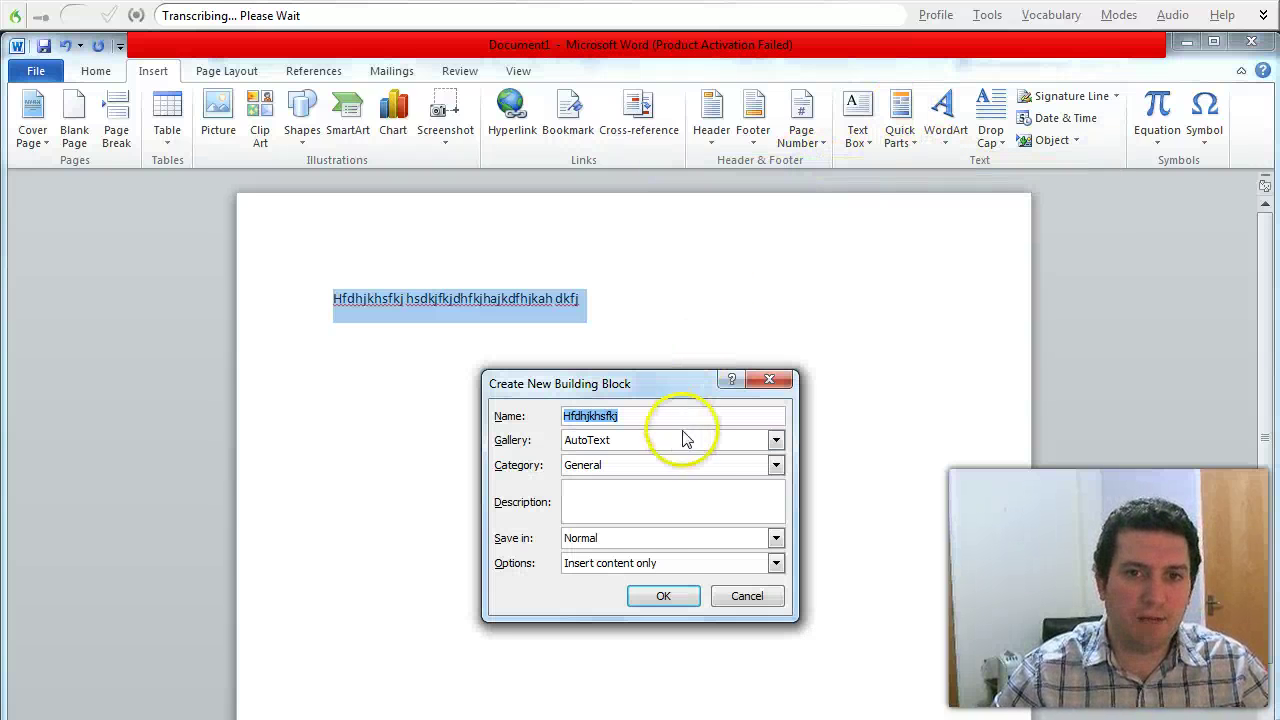
click(663, 596)
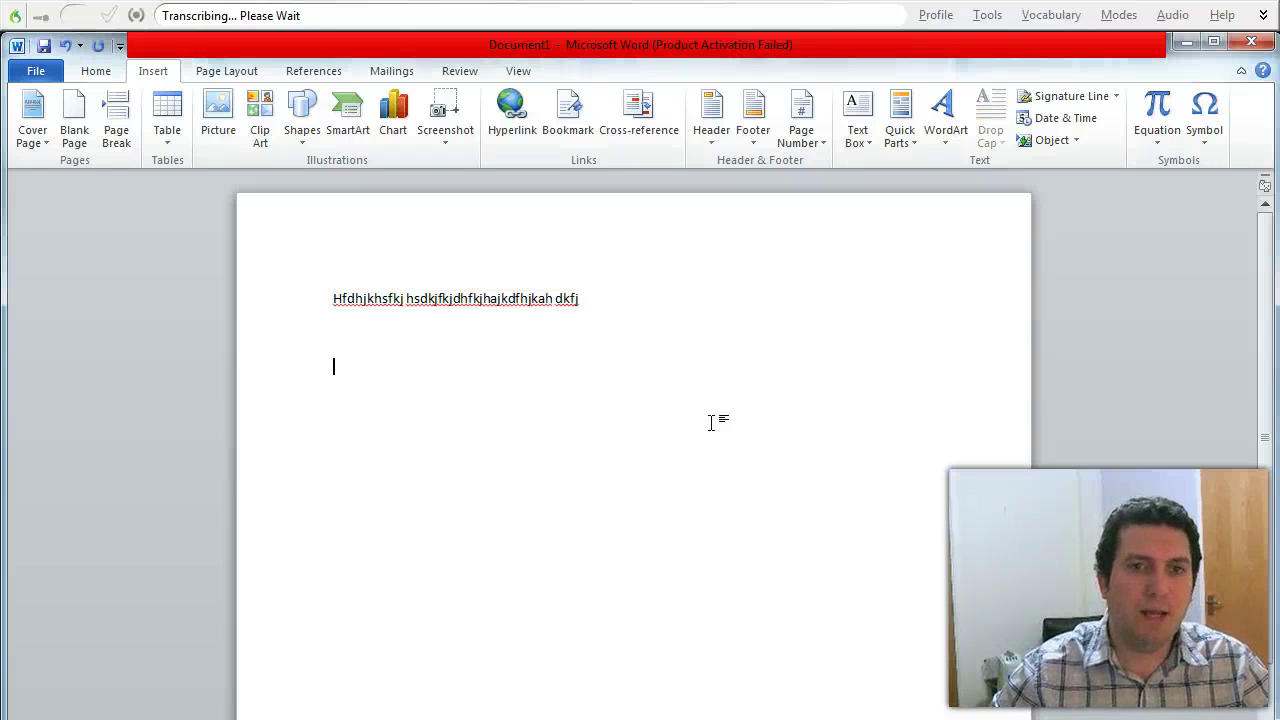
Insert the saved Hfdhjkhsfkj AutoText entry twice below the original line.
click(901, 118)
mouse_move(934, 164)
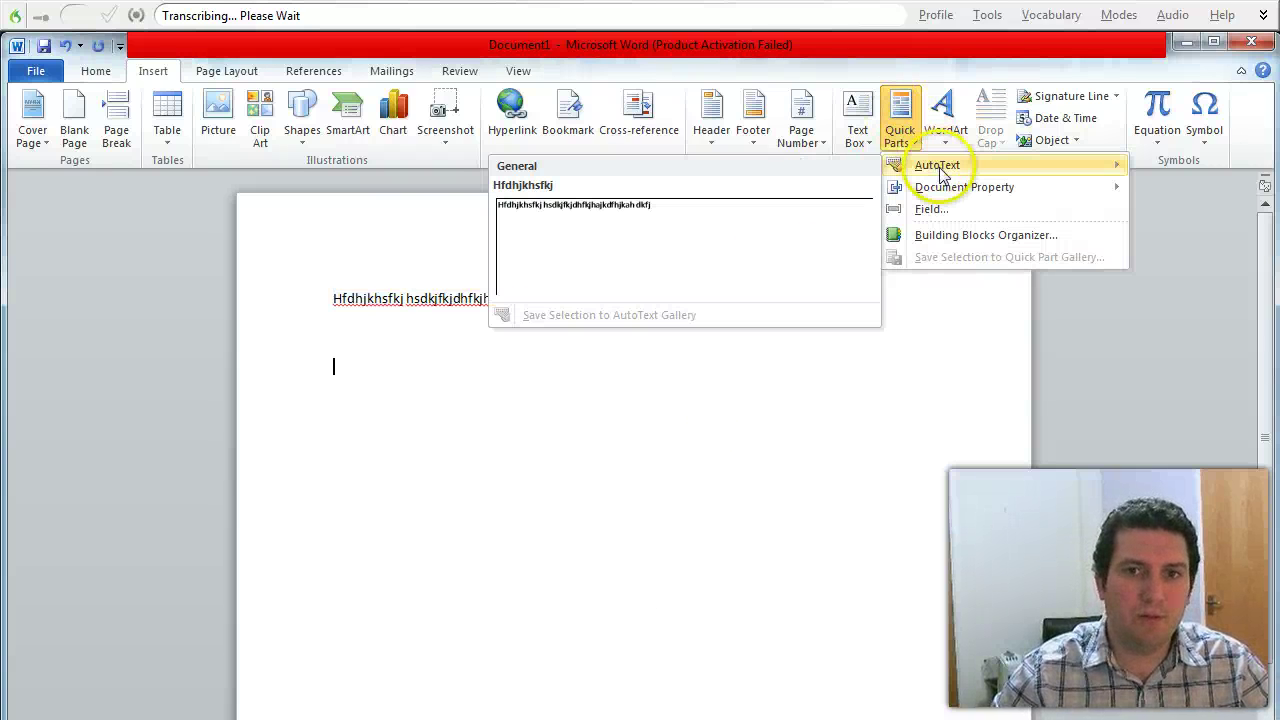
click(636, 215)
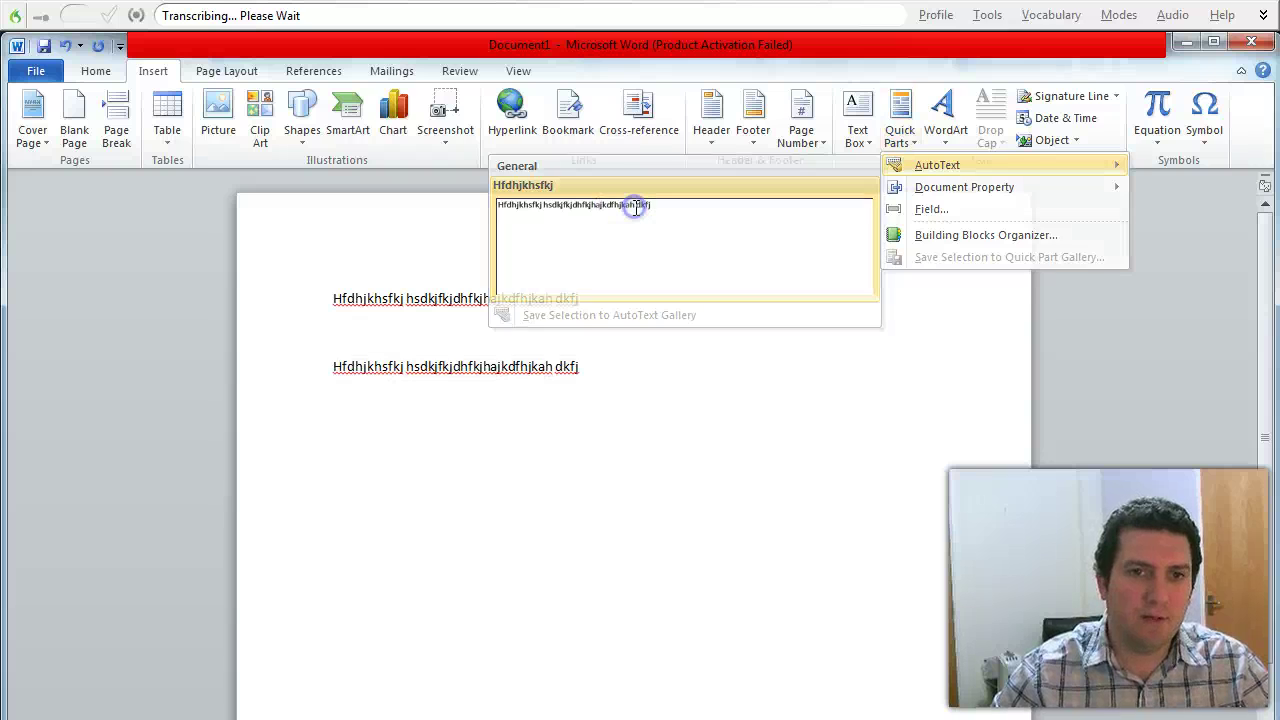
click(910, 128)
mouse_move(895, 164)
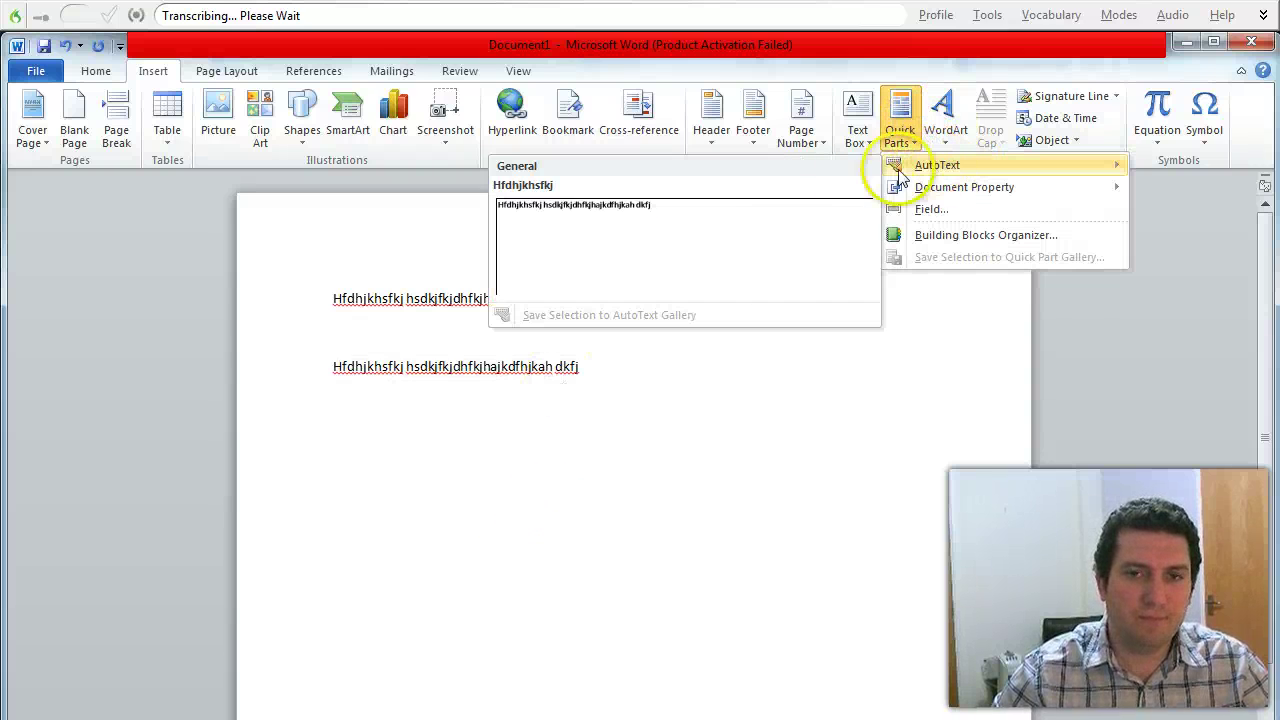
click(676, 217)
click(580, 528)
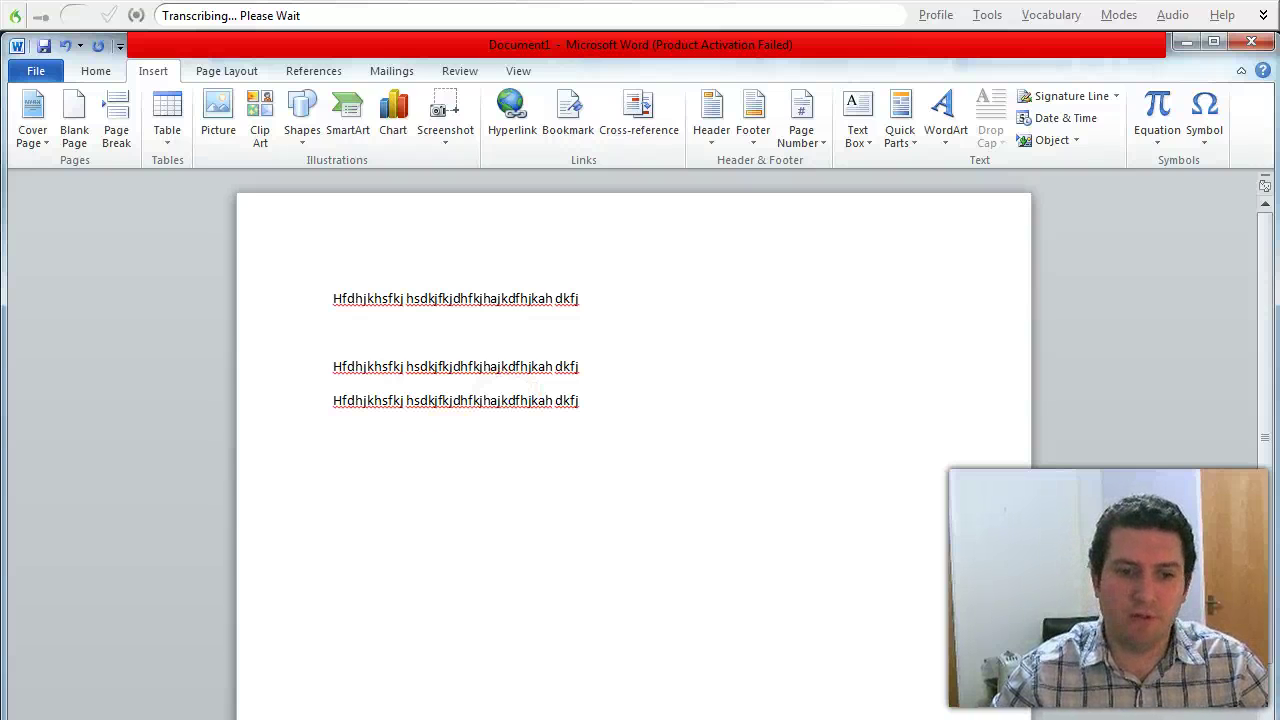
Switch to Chrome and search Google for lastpass in a new tab.
key(alt+Tab)
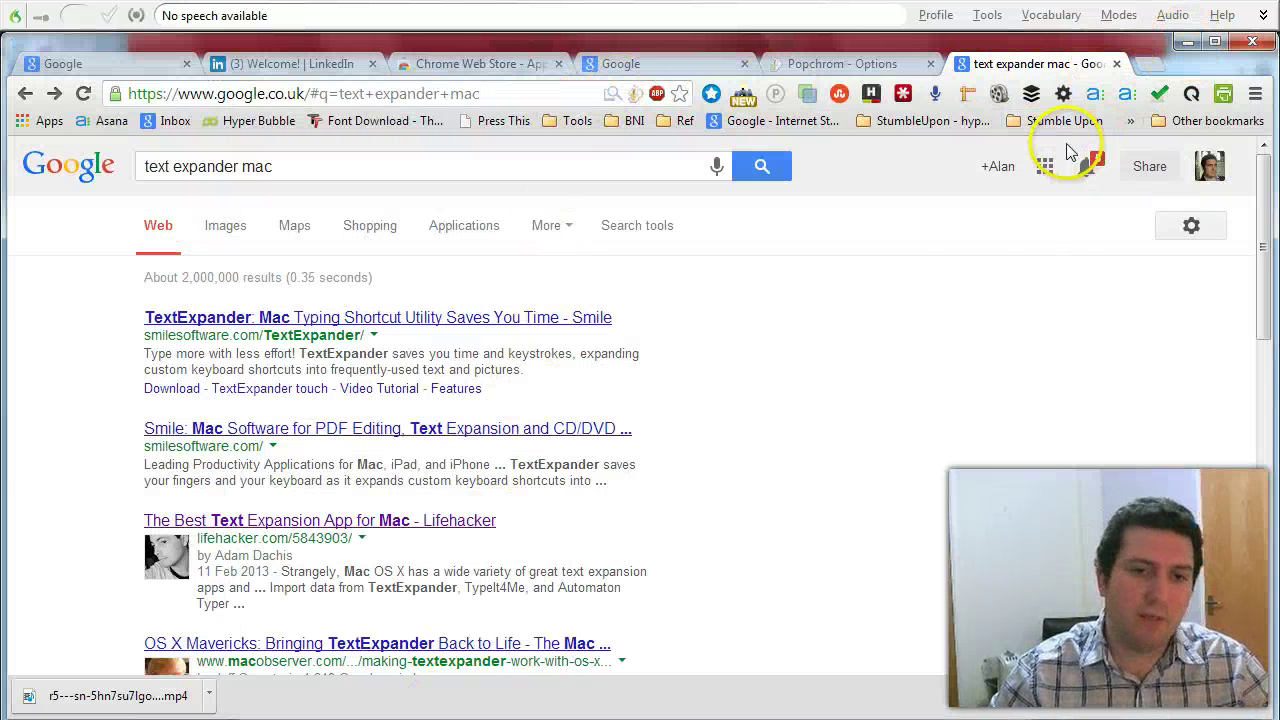
click(1148, 72)
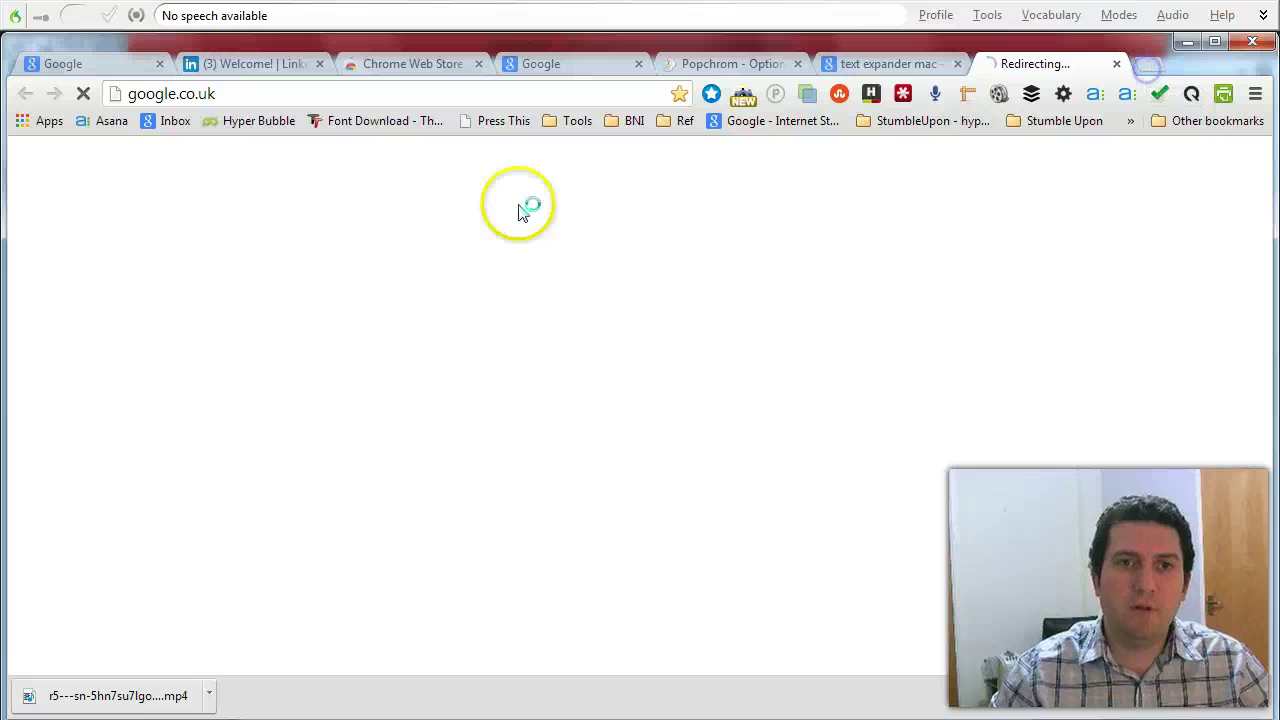
click(506, 94)
text(las)
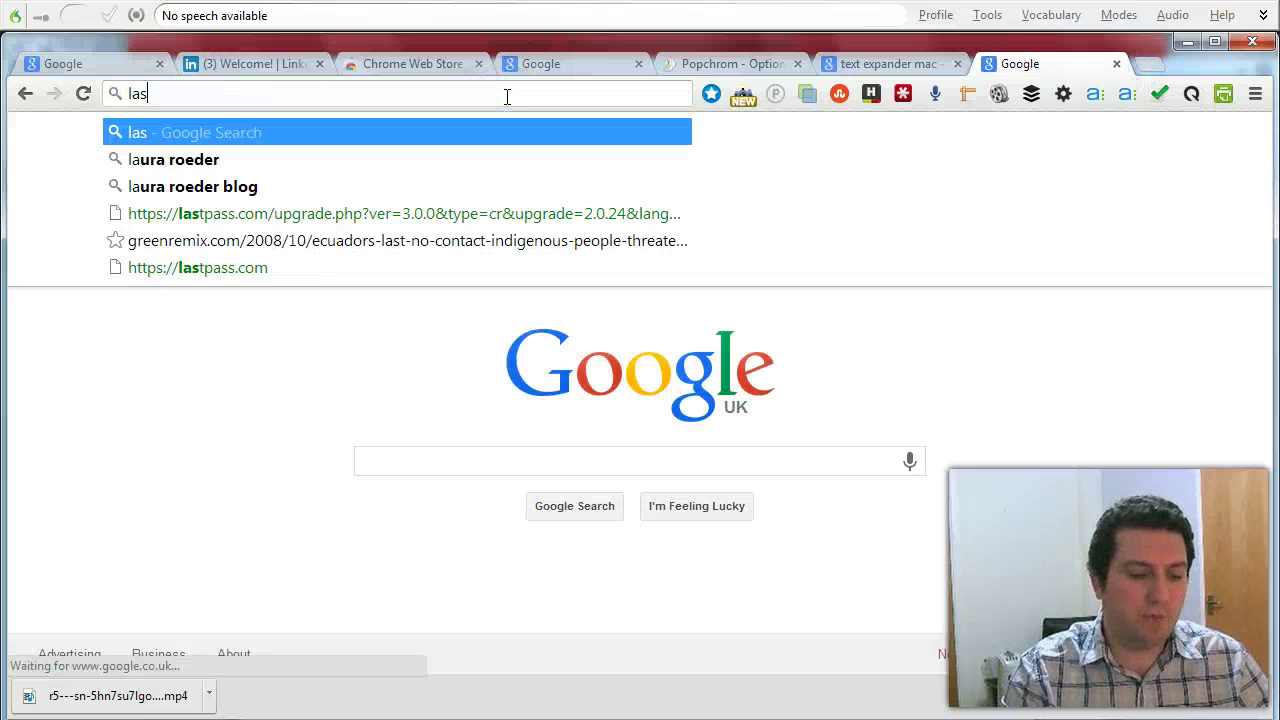
text(tpass)
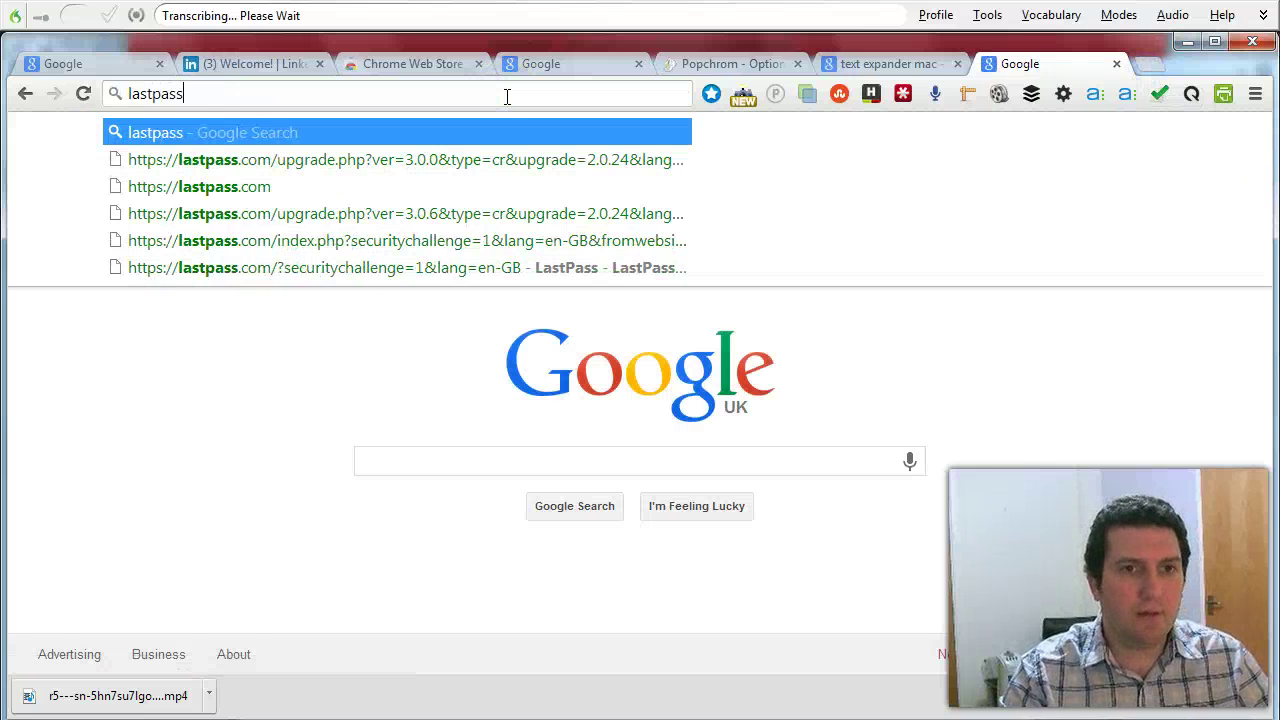
key(Return)
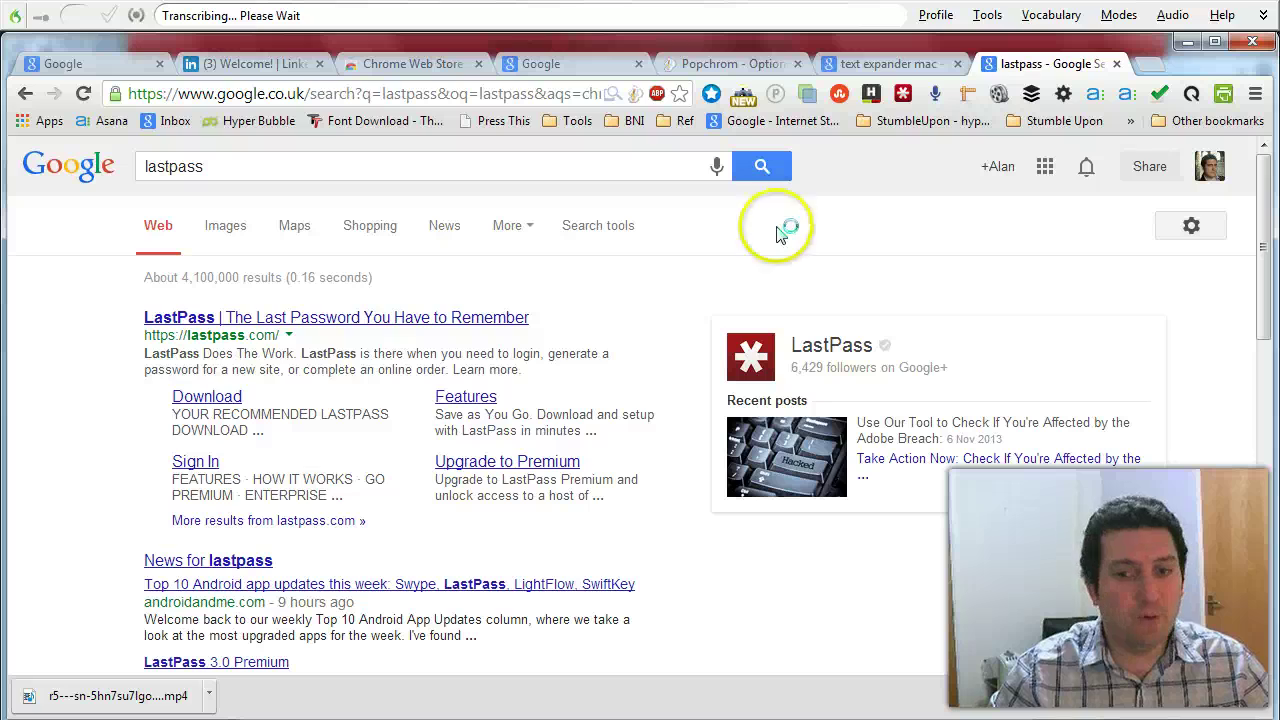
Review the form fill profiles and options in the LastPass extension and return to the search results.
click(903, 94)
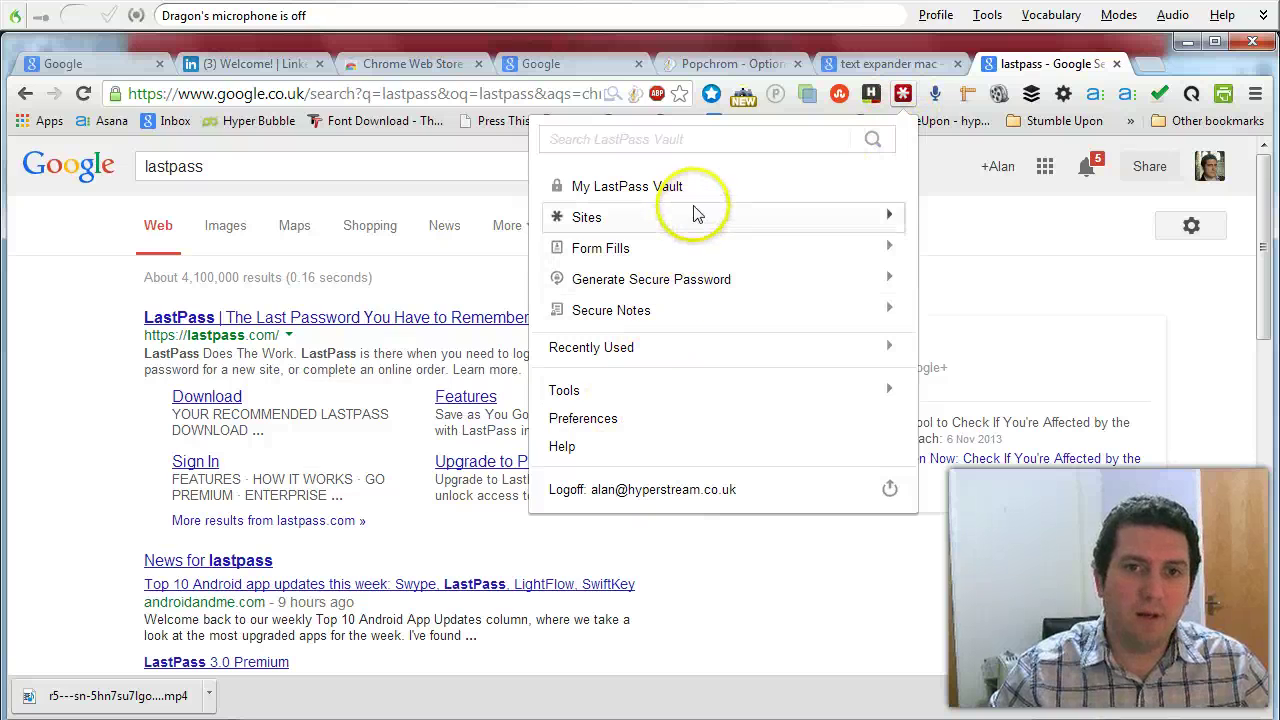
click(694, 249)
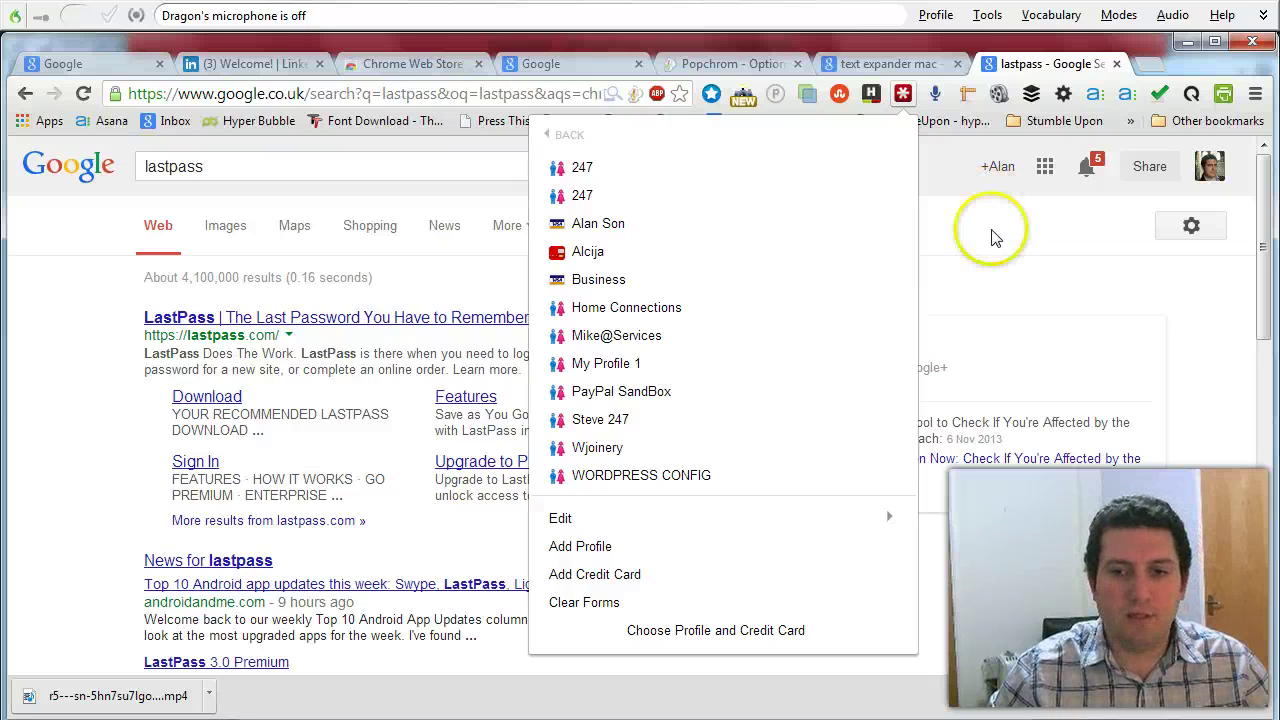
click(963, 228)
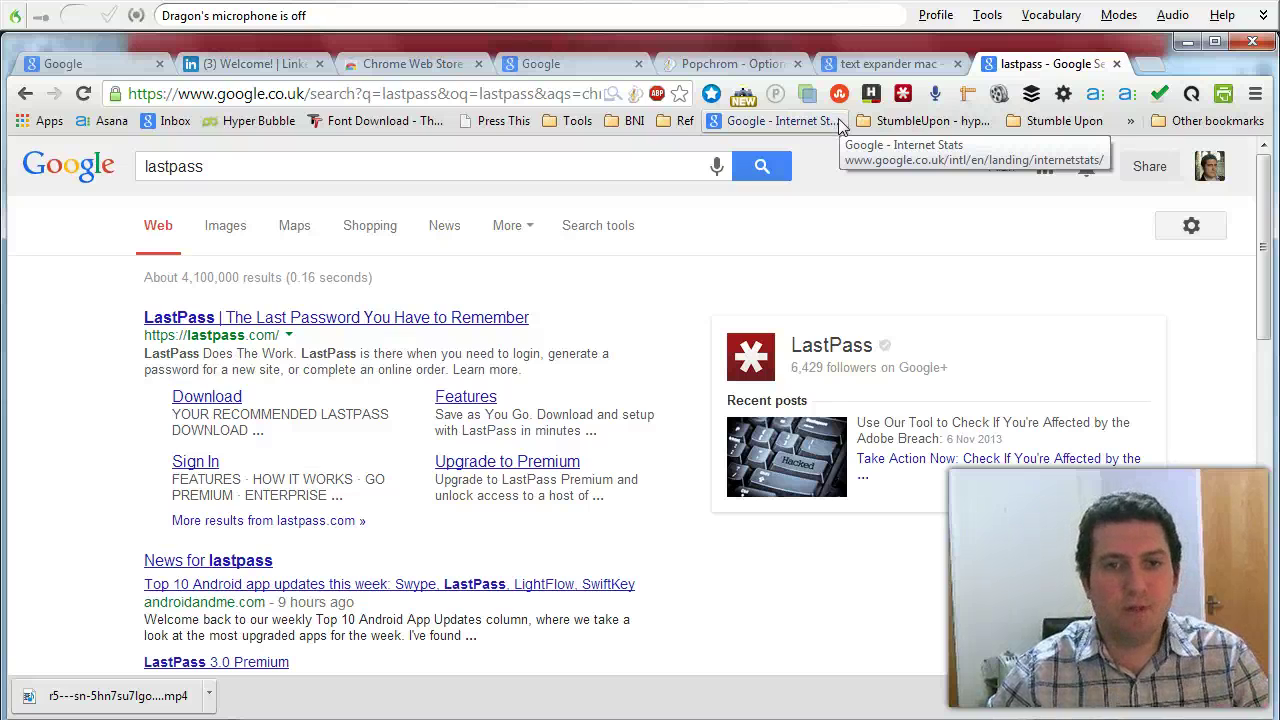
click(804, 168)
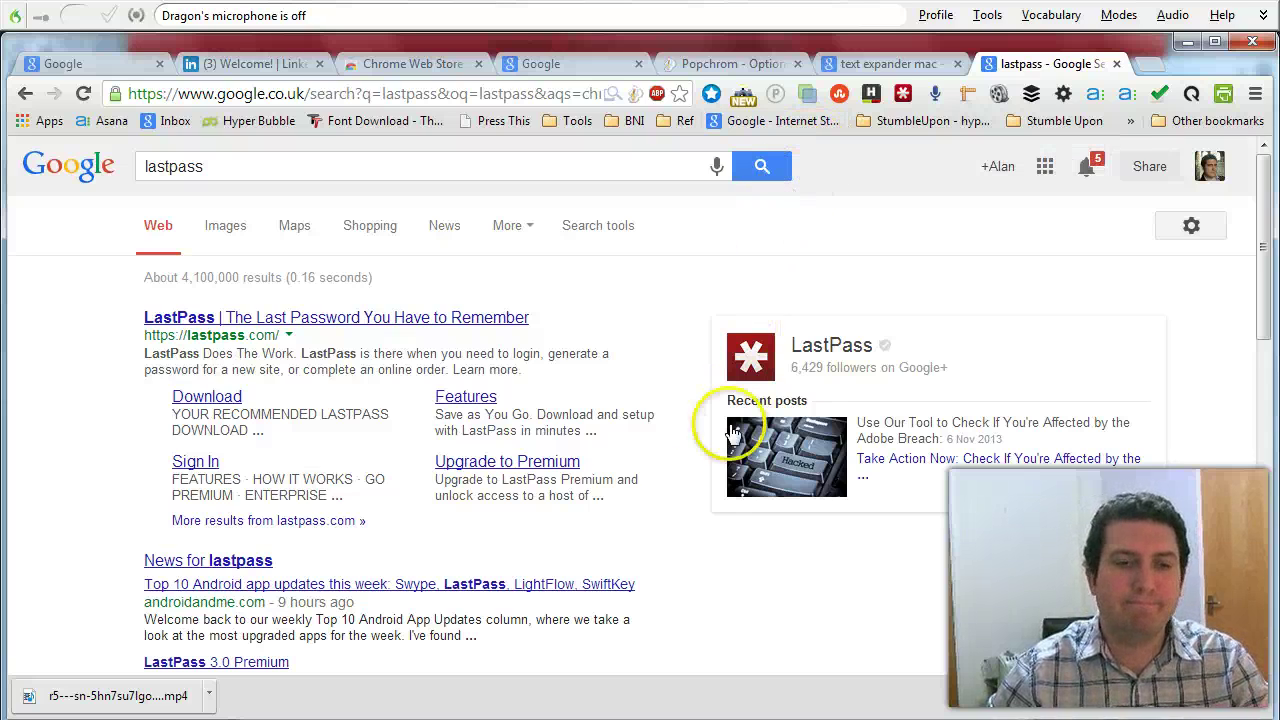